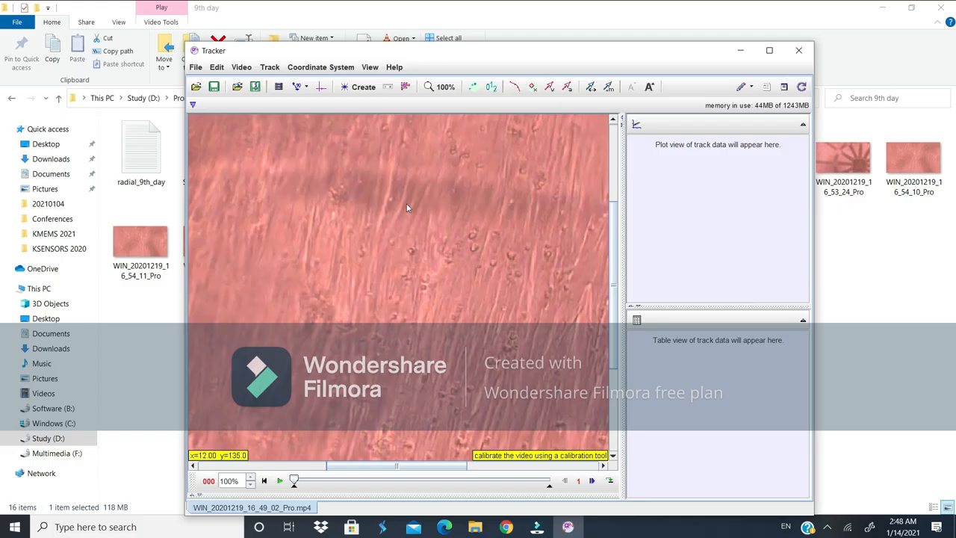
Step: Create a calibration stick and mark its two ends on either side of the small cell right of the video's centre
{"action": "left_click", "coordinate": [311, 91]}
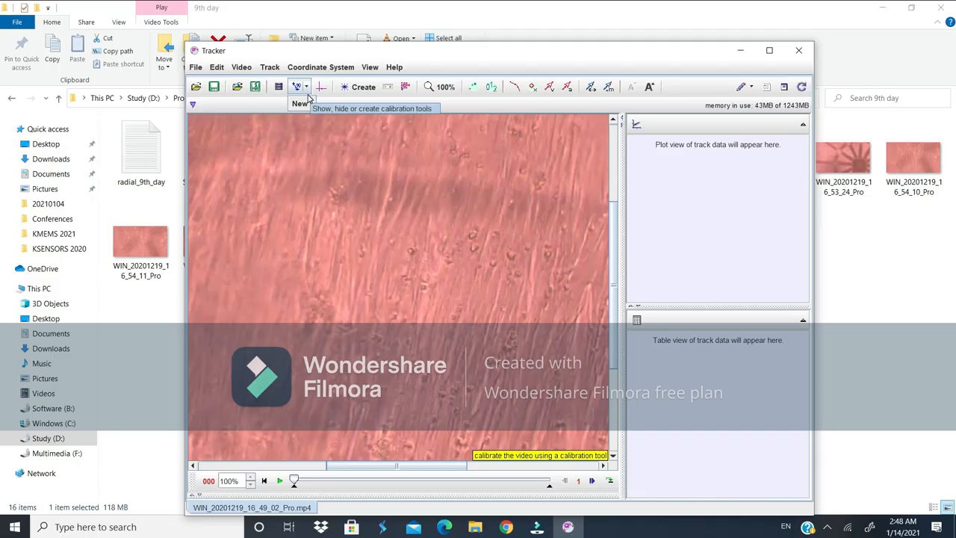
{"action": "mouse_move", "coordinate": [311, 104]}
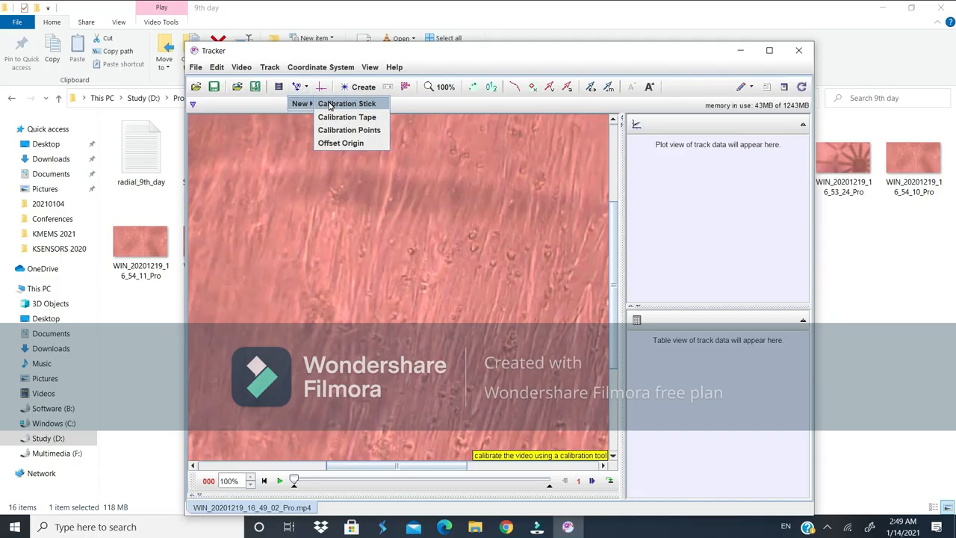
{"action": "left_click", "coordinate": [331, 104]}
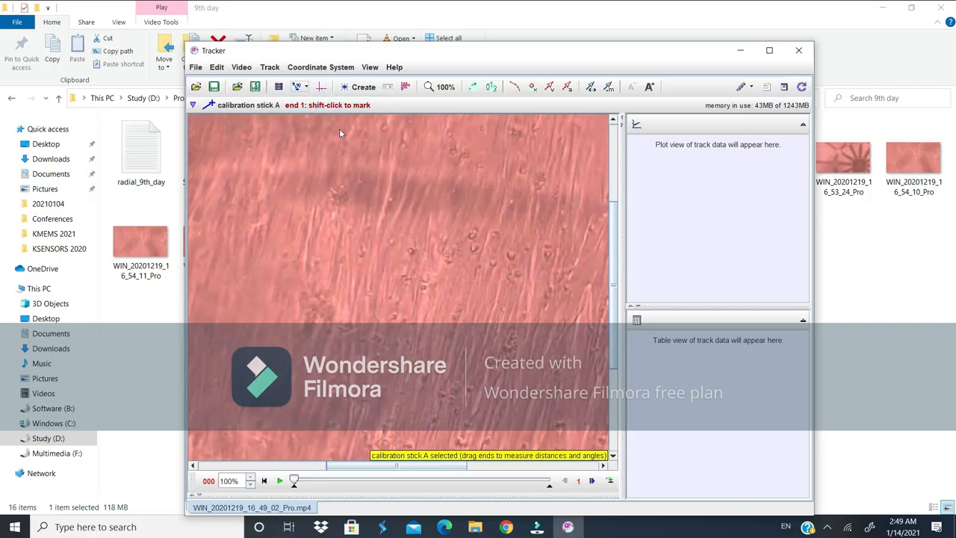
{"action": "left_click", "coordinate": [479, 222], "text": "shift"}
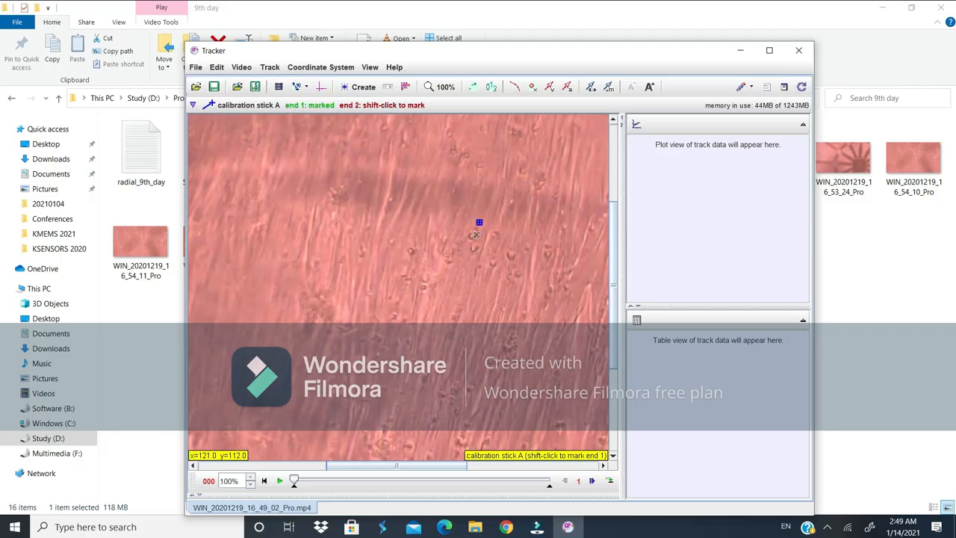
{"action": "left_click", "coordinate": [469, 252], "text": "shift"}
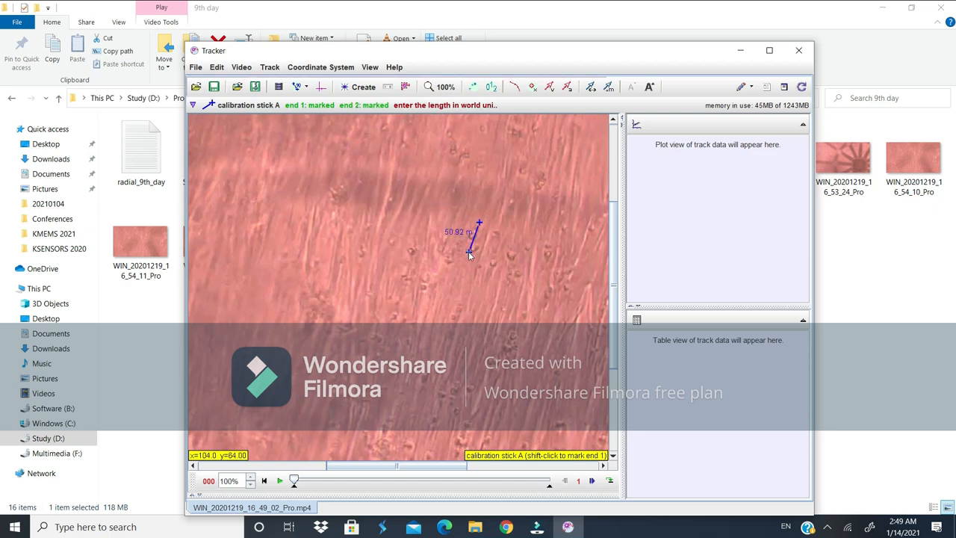
Step: Set the calibration stick's length to 0.00003 m
{"action": "type", "text": "0.00"}
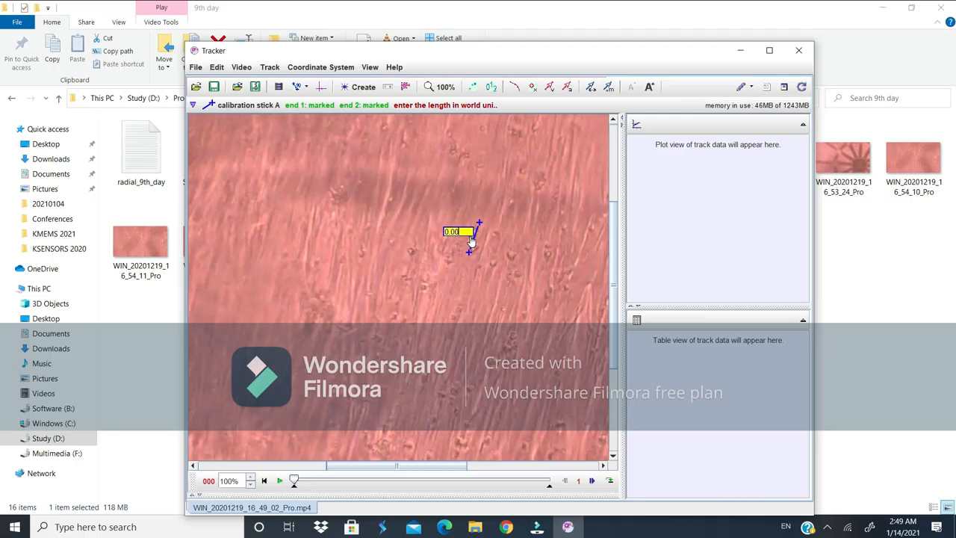
{"action": "type", "text": "003M"}
{"action": "key", "text": "BackSpace"}
{"action": "left_click", "coordinate": [476, 239]}
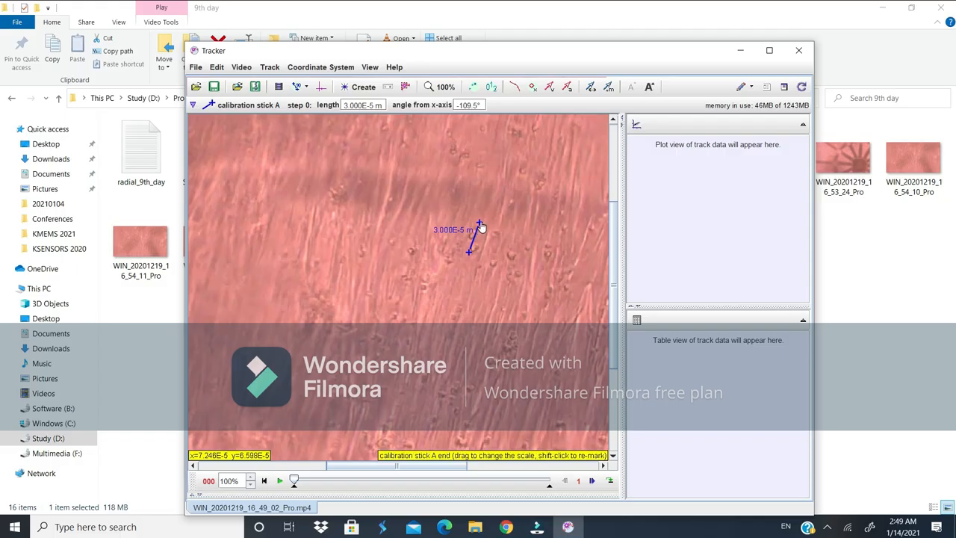
Step: Fine-tune the upper end of the calibration stick so it tilts about -108.1° from the x-axis
{"action": "left_click", "coordinate": [481, 227]}
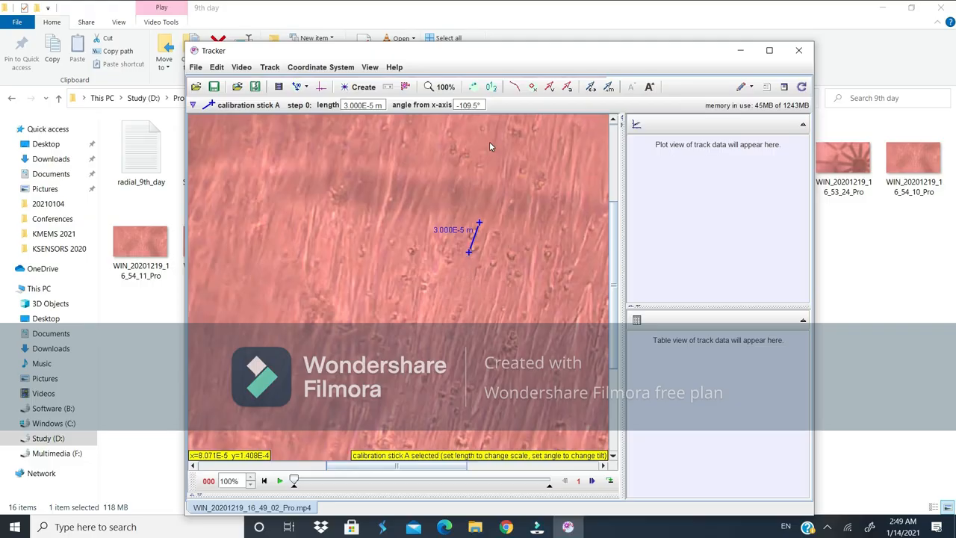
{"action": "left_click_drag", "start_coordinate": [479, 219], "coordinate": [478, 223]}
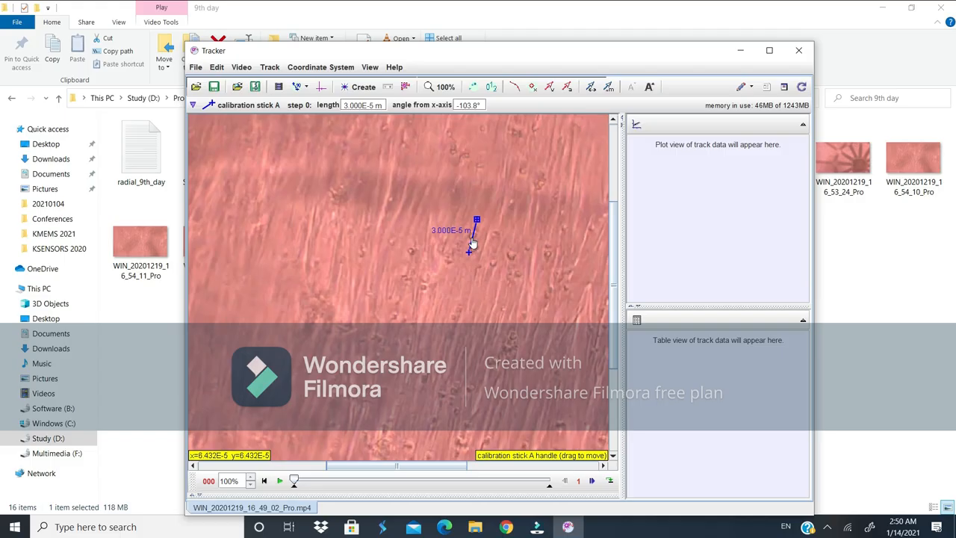
{"action": "left_click_drag", "start_coordinate": [478, 222], "coordinate": [480, 223]}
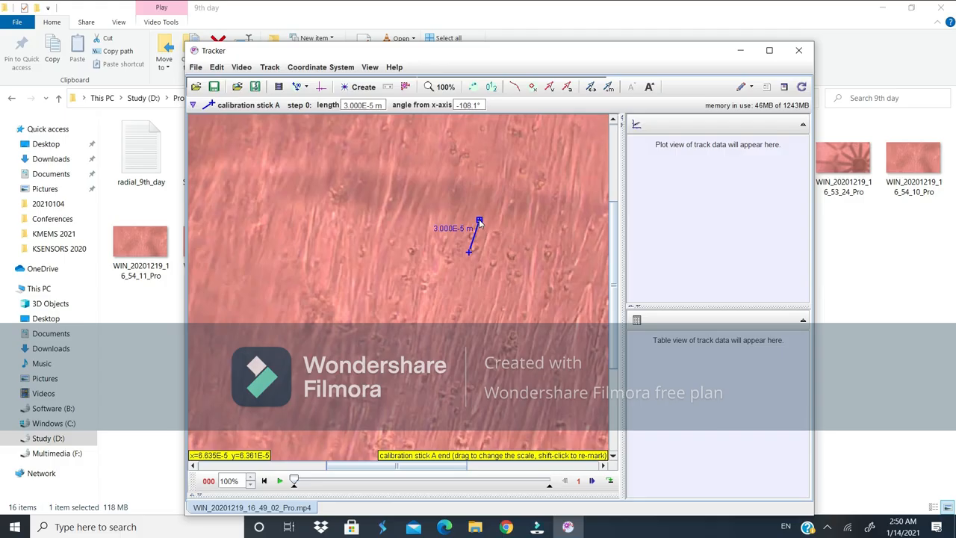
Step: Show the coordinate axes and move their origin to about pixel position 945, 522
{"action": "left_click", "coordinate": [321, 88]}
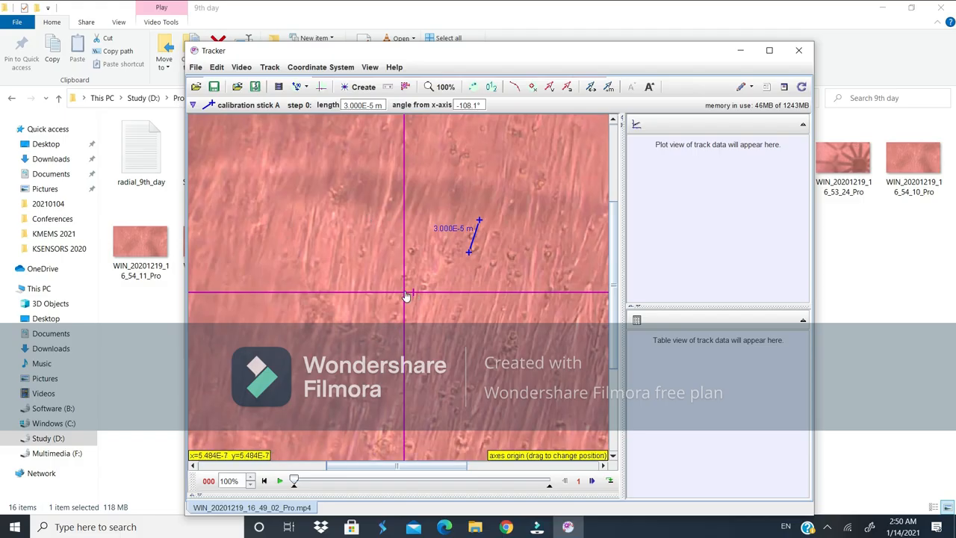
{"action": "mouse_move", "coordinate": [406, 296]}
{"action": "left_mouse_down"}
{"action": "mouse_move", "coordinate": [459, 303]}
{"action": "mouse_move", "coordinate": [381, 292]}
{"action": "mouse_move", "coordinate": [383, 281]}
{"action": "mouse_move", "coordinate": [405, 278]}
{"action": "mouse_move", "coordinate": [360, 277]}
{"action": "mouse_move", "coordinate": [380, 277]}
{"action": "mouse_move", "coordinate": [417, 300]}
{"action": "left_mouse_up"}
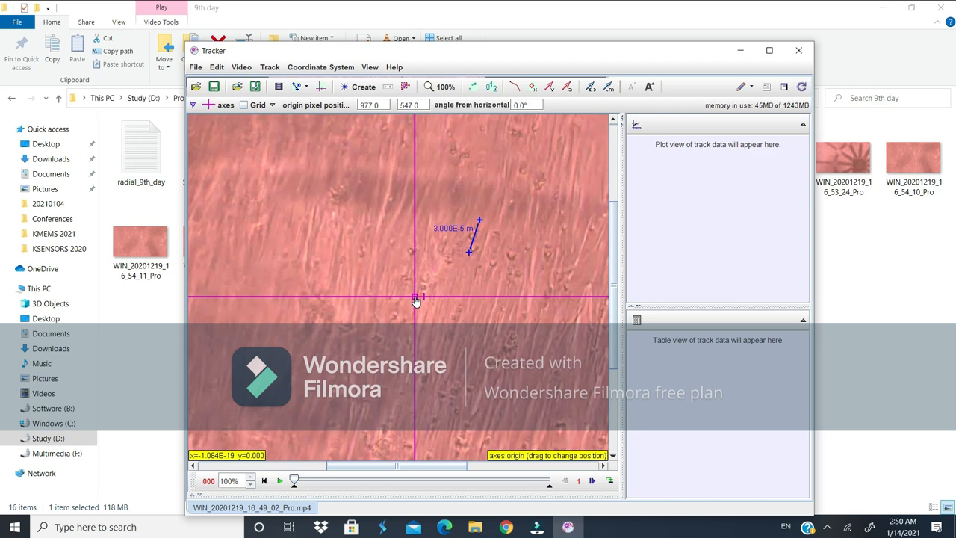
{"action": "left_click_drag", "start_coordinate": [416, 300], "coordinate": [393, 319]}
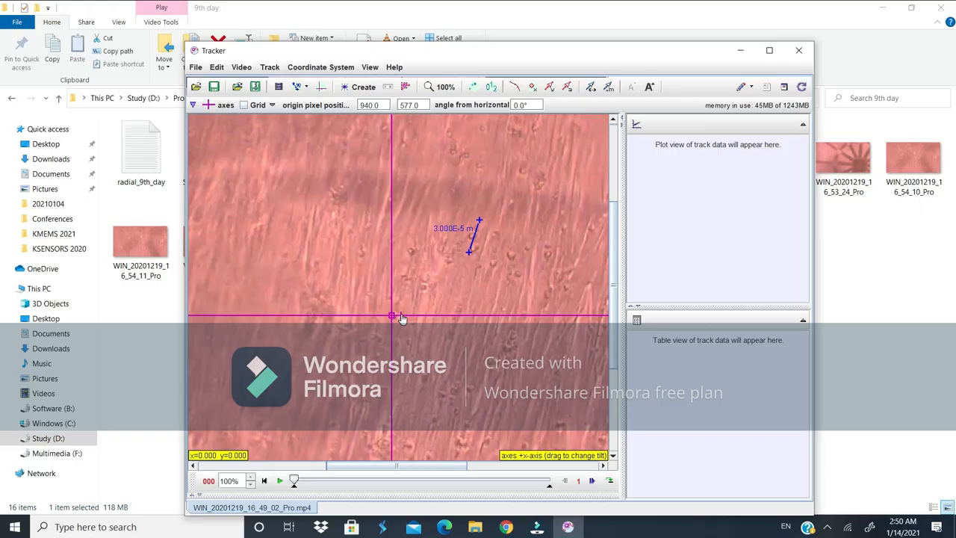
{"action": "left_click_drag", "start_coordinate": [393, 317], "coordinate": [397, 286]}
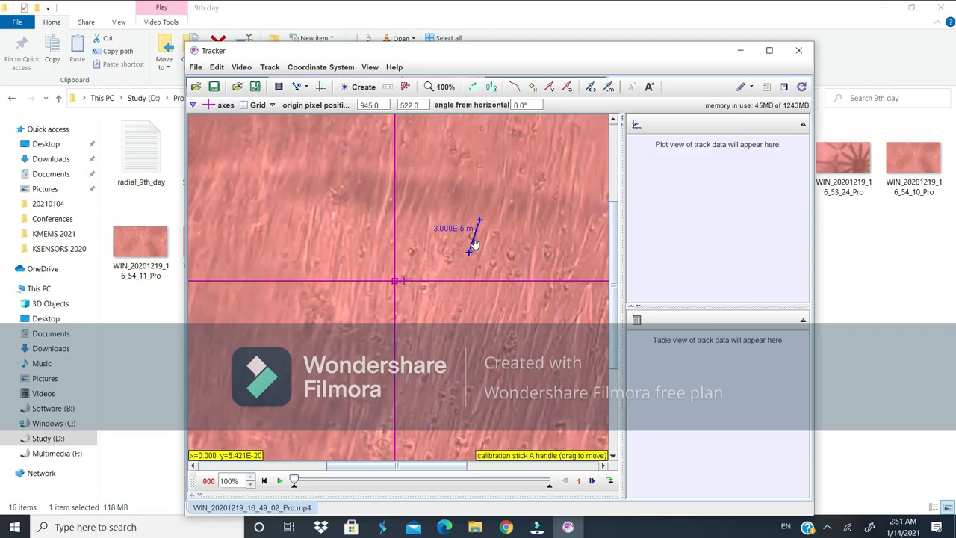
Step: Tilt the coordinate axes to about -19.3° from horizontal and hide them, keeping the calibration stick shown
{"action": "left_click", "coordinate": [404, 284]}
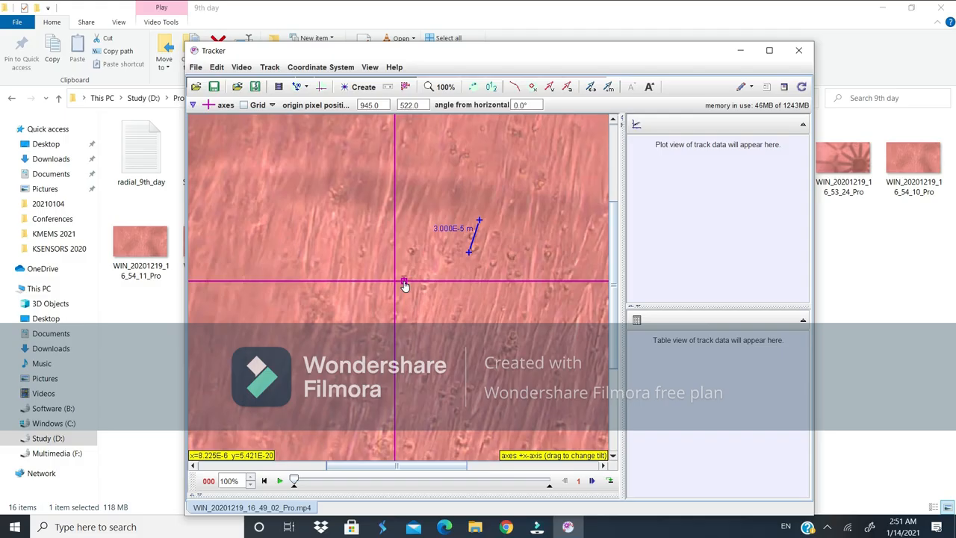
{"action": "left_click_drag", "start_coordinate": [405, 286], "coordinate": [408, 289]}
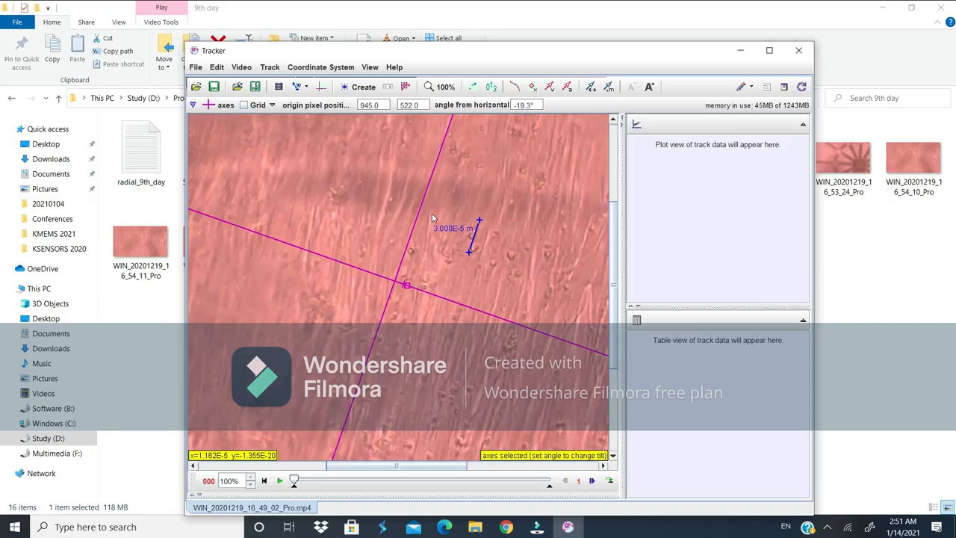
{"action": "left_click", "coordinate": [321, 88]}
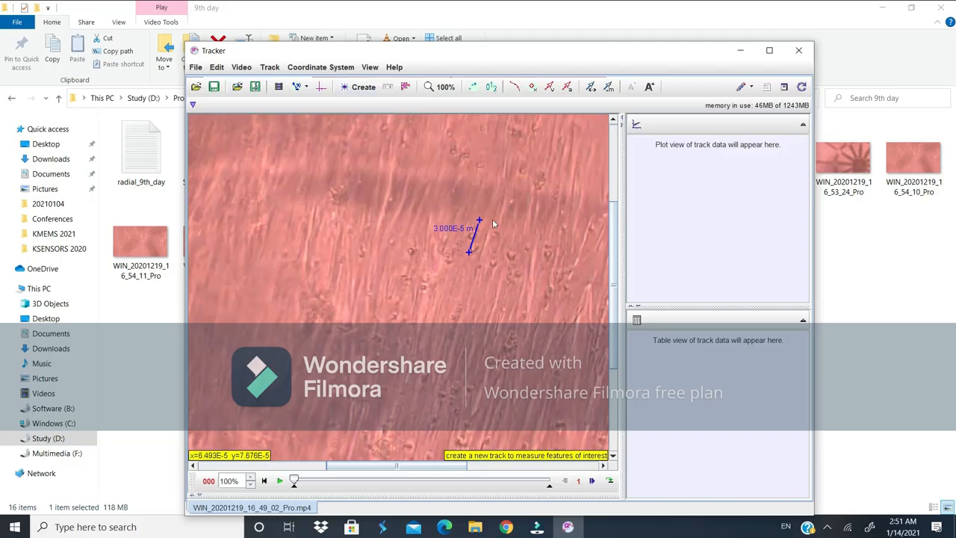
{"action": "left_click", "coordinate": [296, 87]}
{"action": "left_click", "coordinate": [296, 87]}
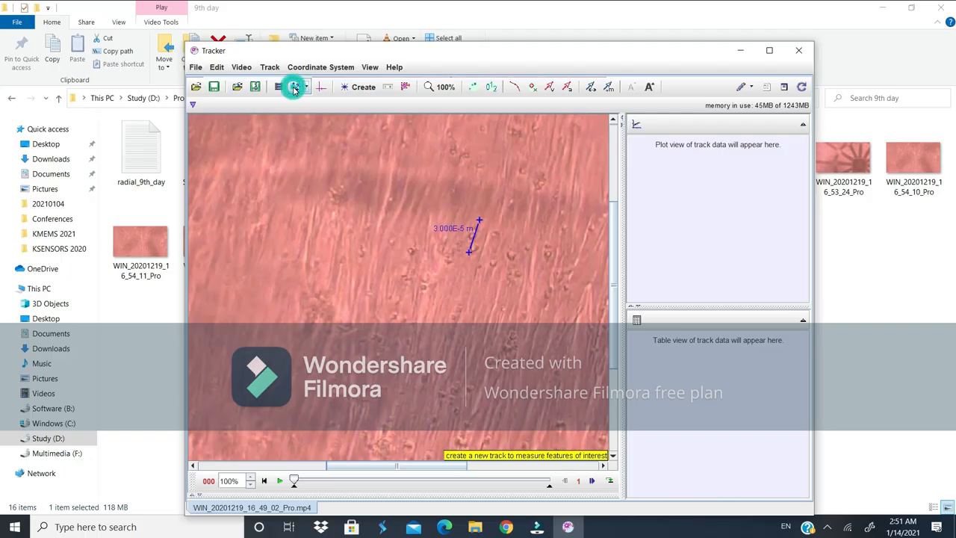
Step: Create a point mass track and name it "Mechanical Stimulation"
{"action": "left_click", "coordinate": [359, 90]}
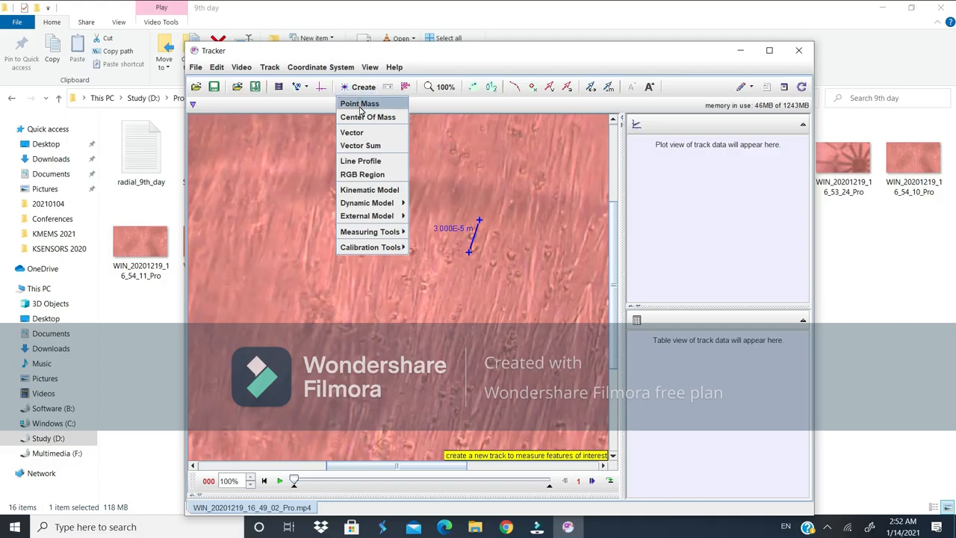
{"action": "left_click", "coordinate": [361, 106]}
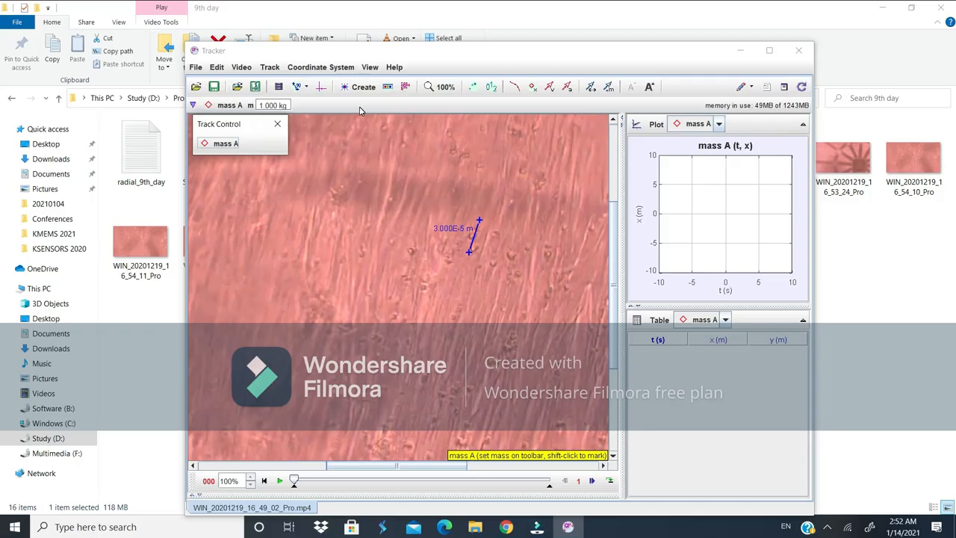
{"action": "left_click", "coordinate": [224, 145]}
{"action": "left_click", "coordinate": [216, 157]}
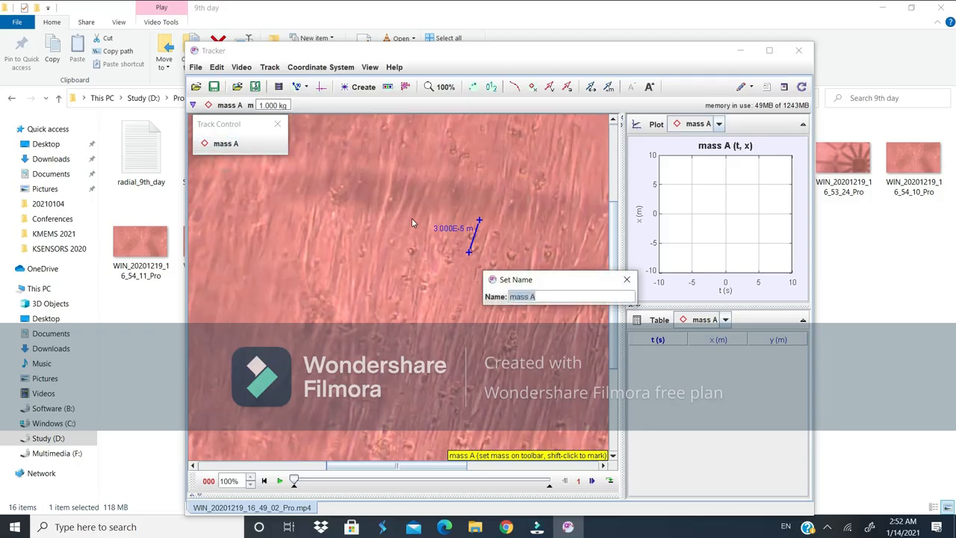
{"action": "type", "text": "Mecx"}
{"action": "type", "text": "hanical"}
{"action": "type", "text": " Stimulatio"}
{"action": "type", "text": "n"}
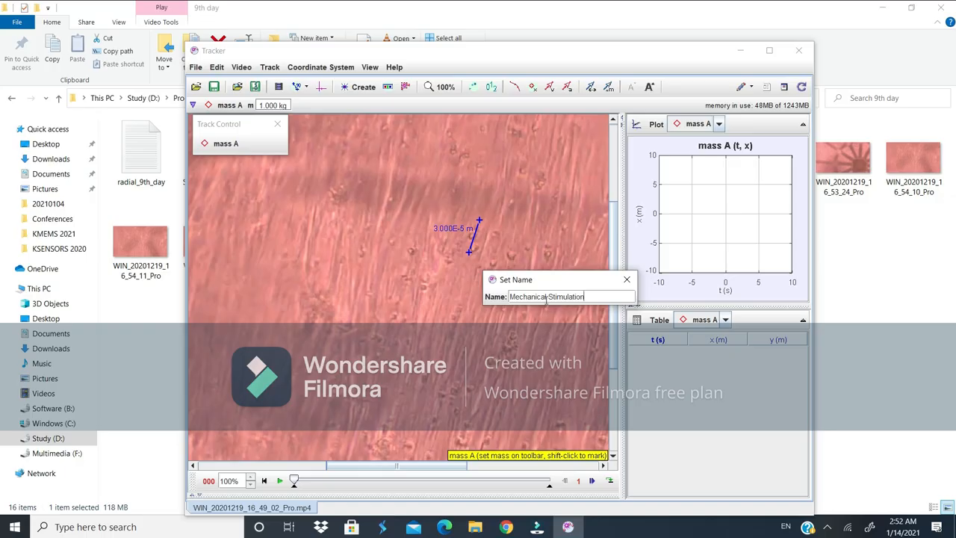
{"action": "key", "text": "Return"}
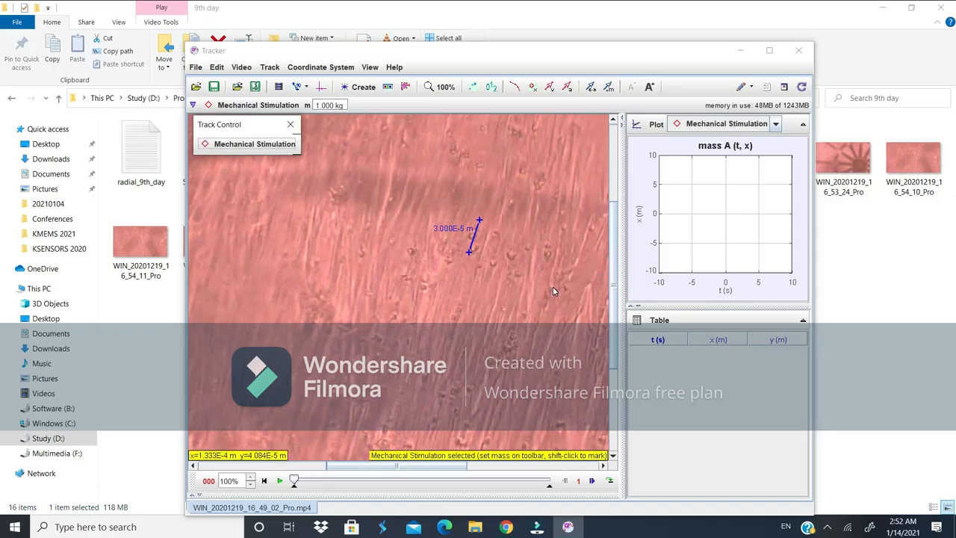
Step: Open the Autotracker for the Mechanical Stimulation track and hide the calibration stick
{"action": "left_click", "coordinate": [253, 147]}
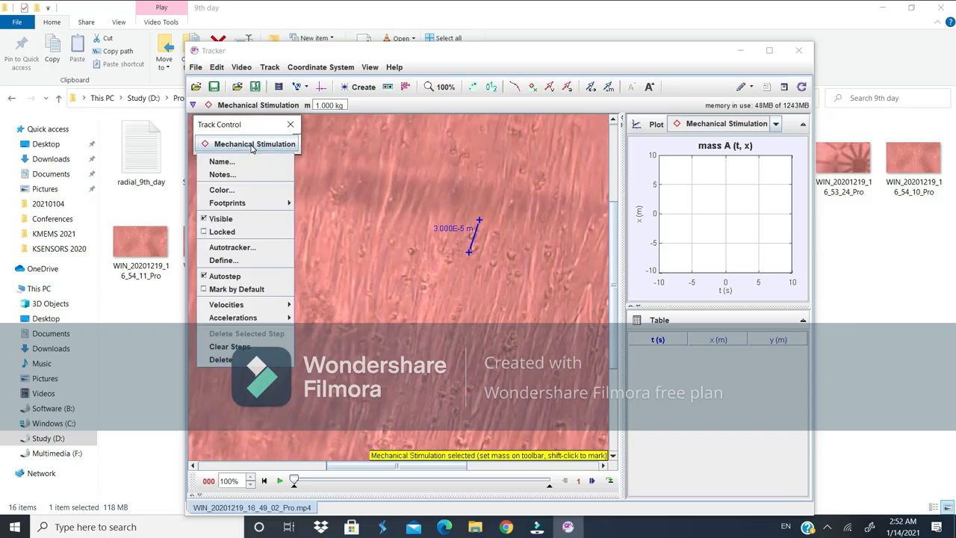
{"action": "left_click", "coordinate": [231, 248]}
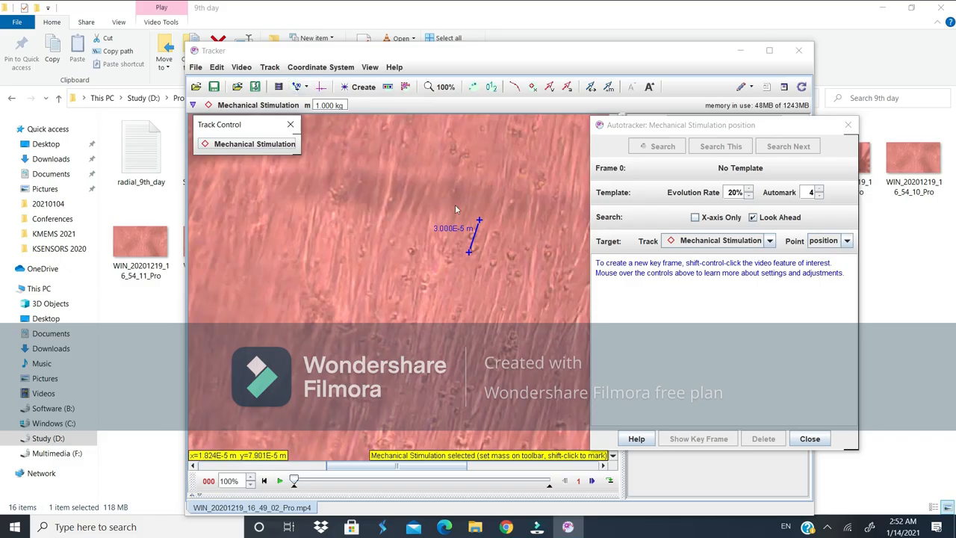
{"action": "left_click", "coordinate": [298, 89]}
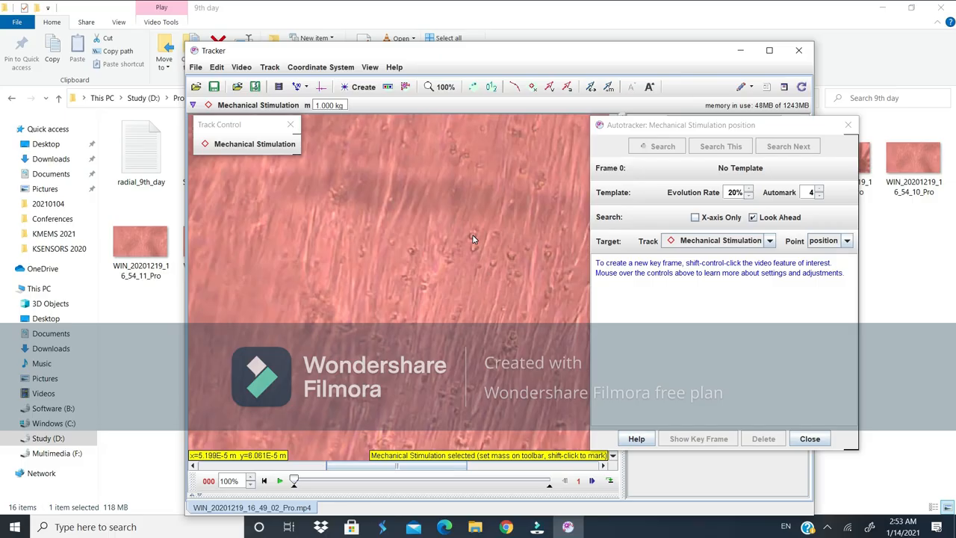
{"action": "key", "text": "shift"}
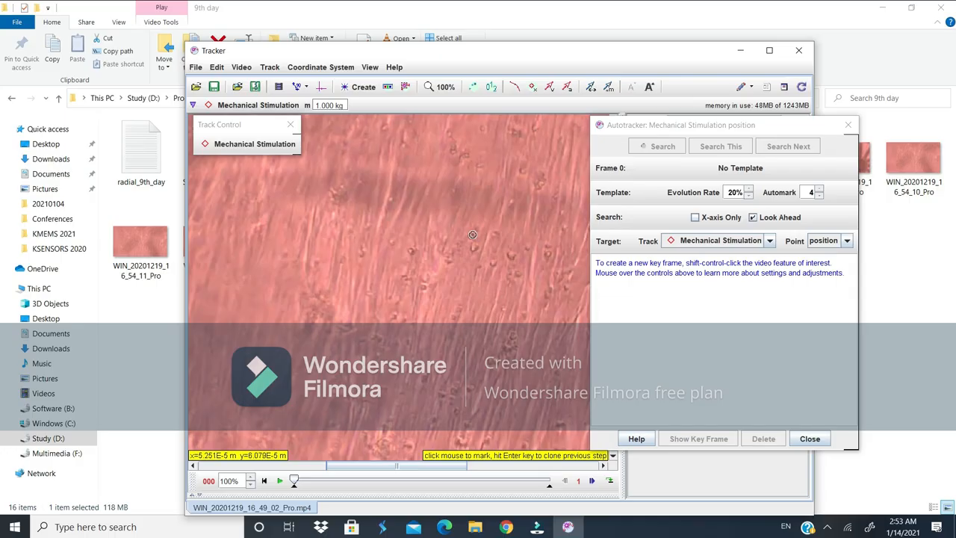
{"action": "left_click", "coordinate": [472, 235], "text": "ctrl+shift"}
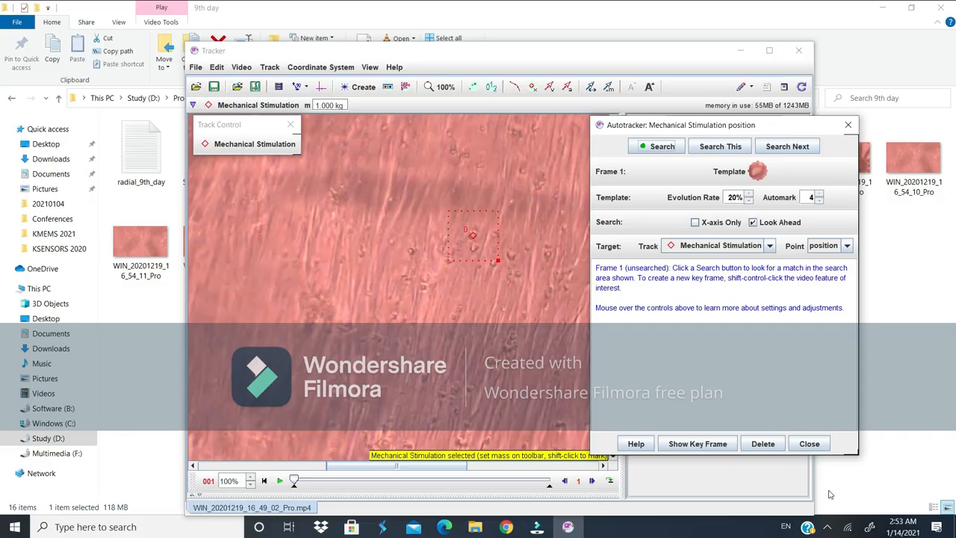
{"action": "left_click", "coordinate": [472, 236]}
{"action": "left_click", "coordinate": [768, 448]}
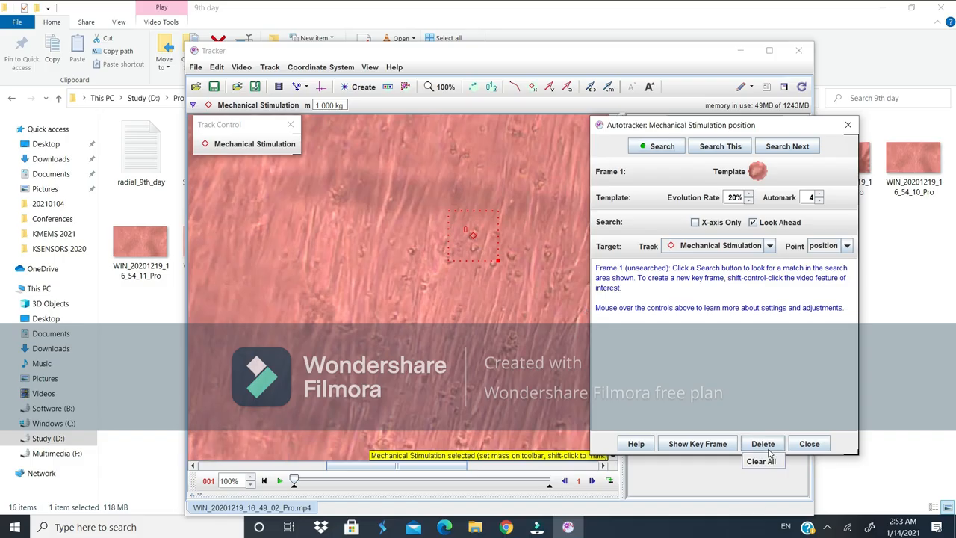
{"action": "left_click", "coordinate": [762, 461]}
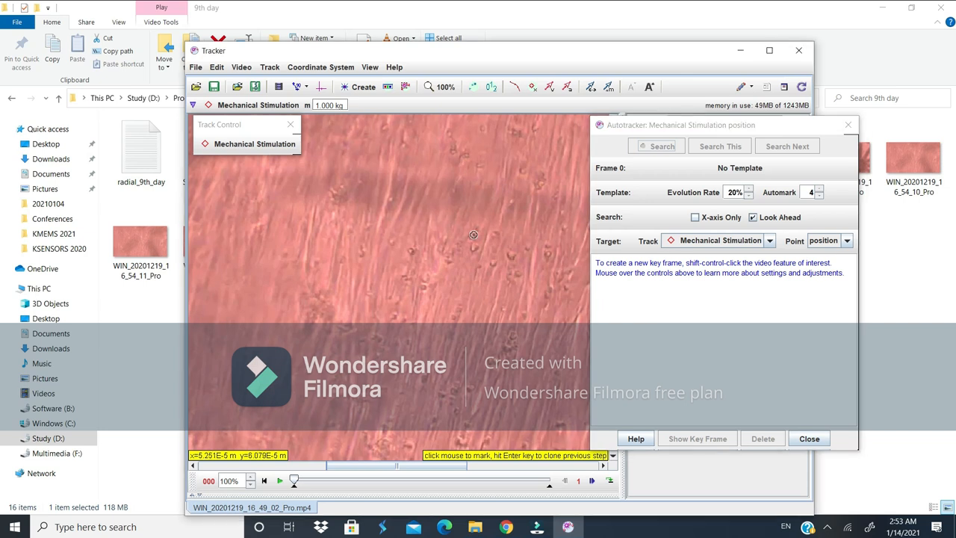
Step: Mark a frame 0 key frame on the small cell, slightly enlarge its template, and extend the search area around it
{"action": "left_click", "coordinate": [474, 235], "text": "ctrl+shift"}
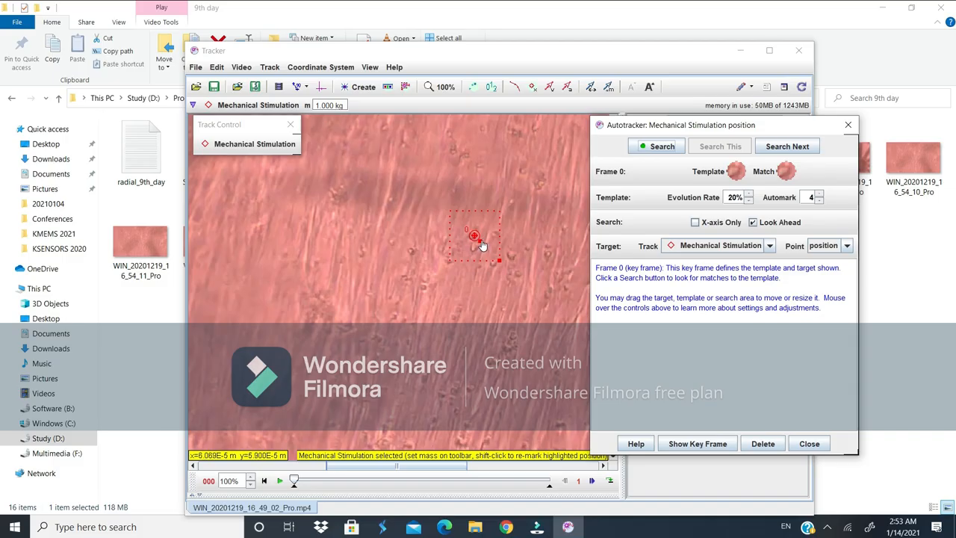
{"action": "left_click_drag", "start_coordinate": [480, 241], "coordinate": [483, 244]}
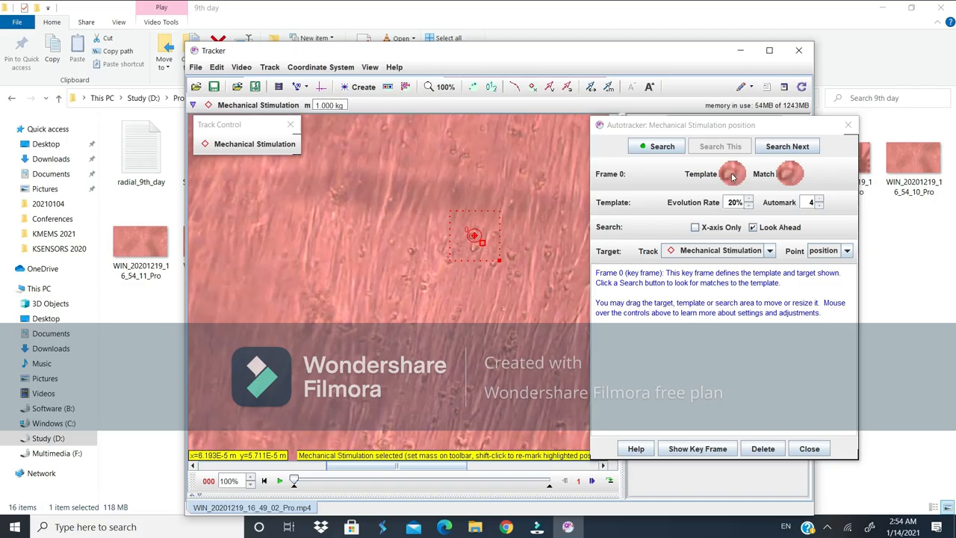
{"action": "mouse_move", "coordinate": [733, 177]}
{"action": "left_click_drag", "start_coordinate": [500, 261], "coordinate": [506, 283]}
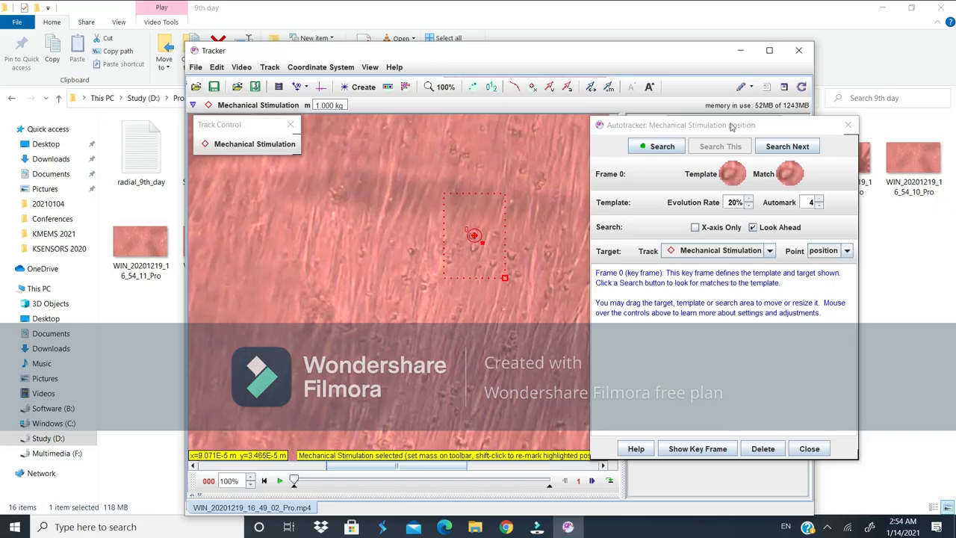
Step: Start the automatic search through the video frames and move the Autotracker window off the plot and table
{"action": "left_click", "coordinate": [658, 150]}
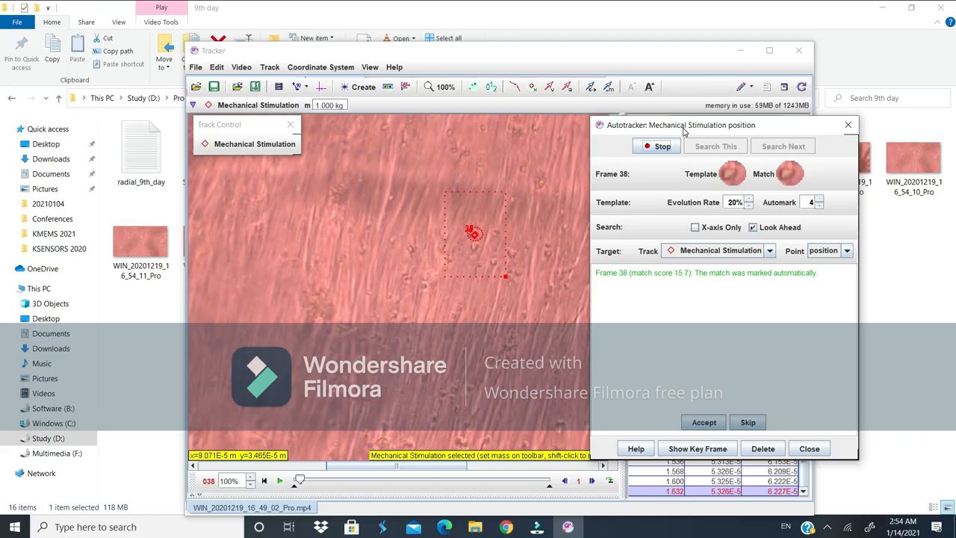
{"action": "left_click_drag", "start_coordinate": [683, 131], "coordinate": [349, 129]}
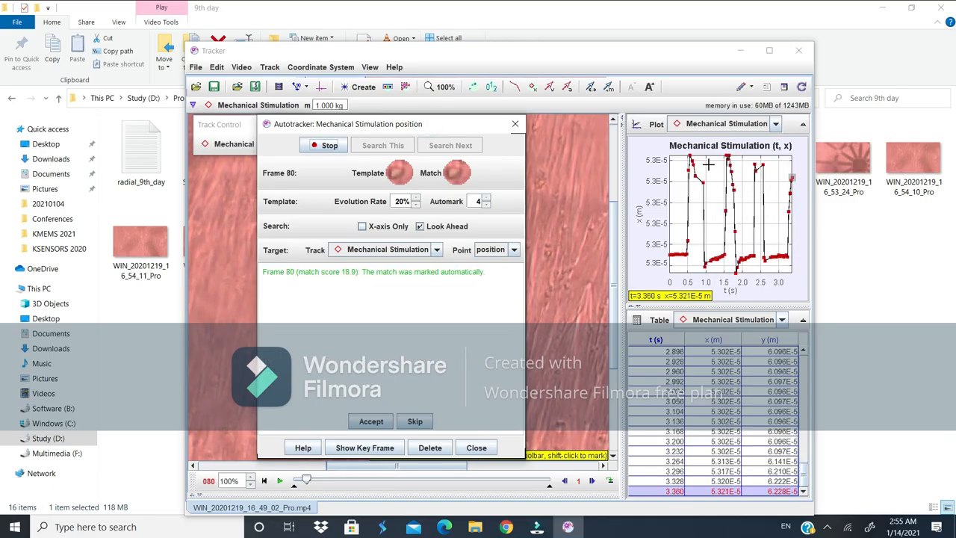
Step: Plot the y position component on the vertical axis and move the Autotracker window clear of the tracked cell
{"action": "left_click", "coordinate": [639, 216]}
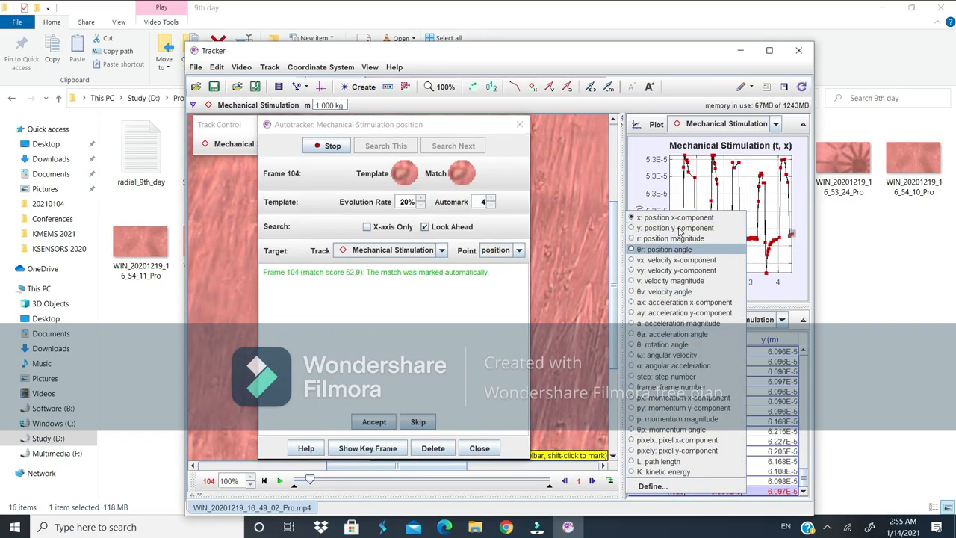
{"action": "left_click_drag", "start_coordinate": [467, 127], "coordinate": [366, 211]}
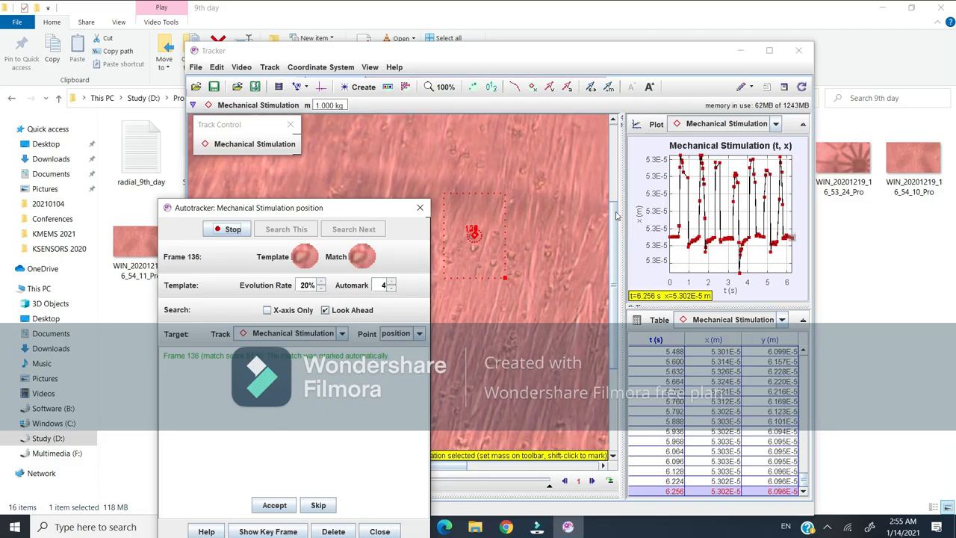
{"action": "left_click", "coordinate": [640, 222]}
{"action": "left_click", "coordinate": [640, 222]}
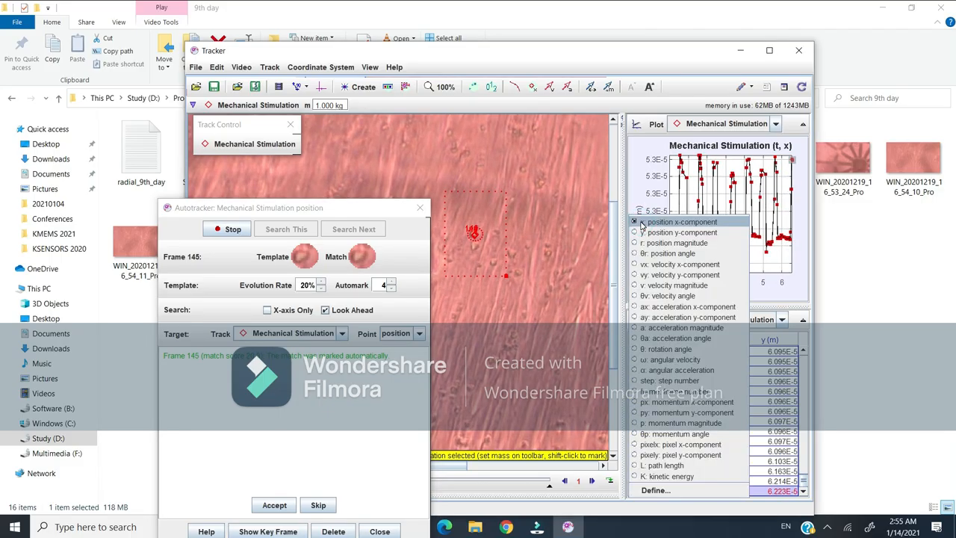
{"action": "left_click", "coordinate": [649, 233]}
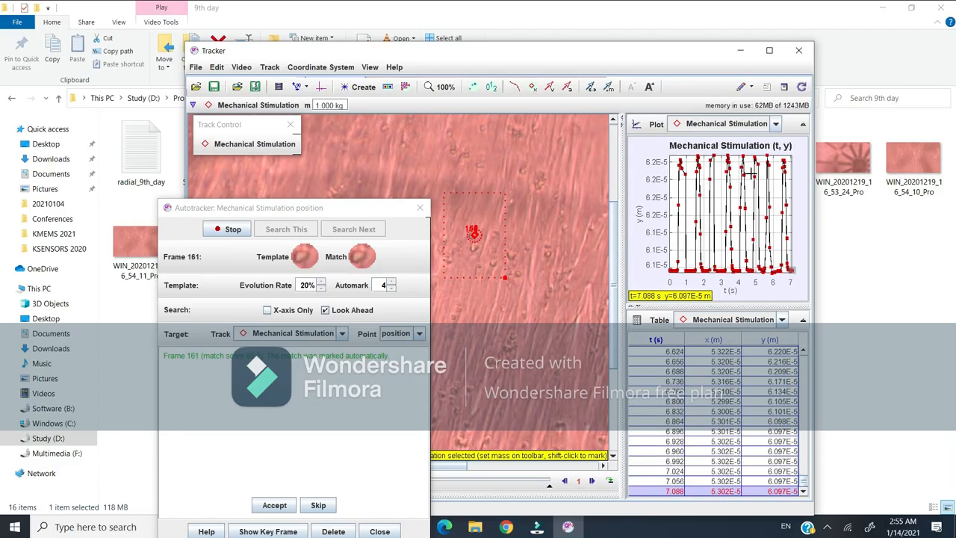
{"action": "left_click_drag", "start_coordinate": [359, 213], "coordinate": [303, 121]}
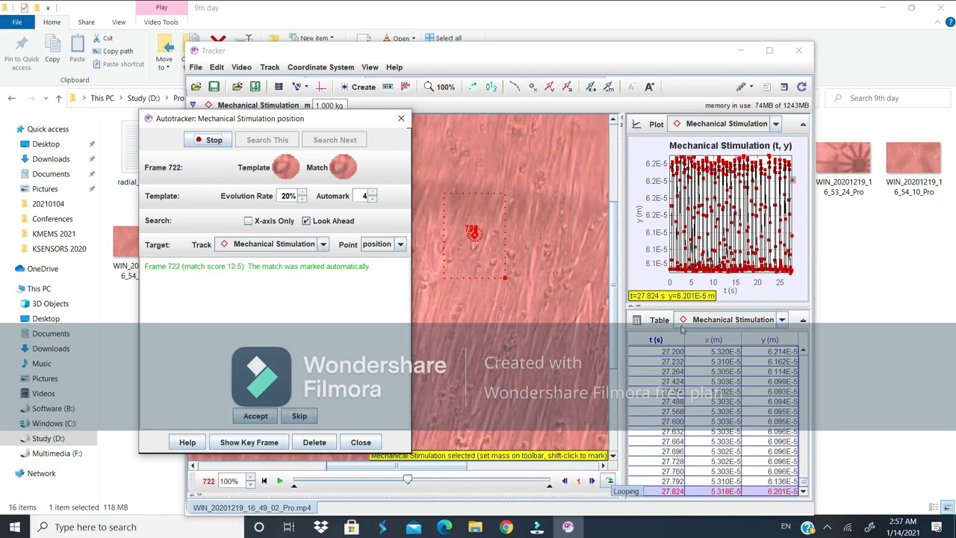
Step: Maximize the plot view and clear the Autotracker and Track Control windows off the graph
{"action": "mouse_move", "coordinate": [541, 527]}
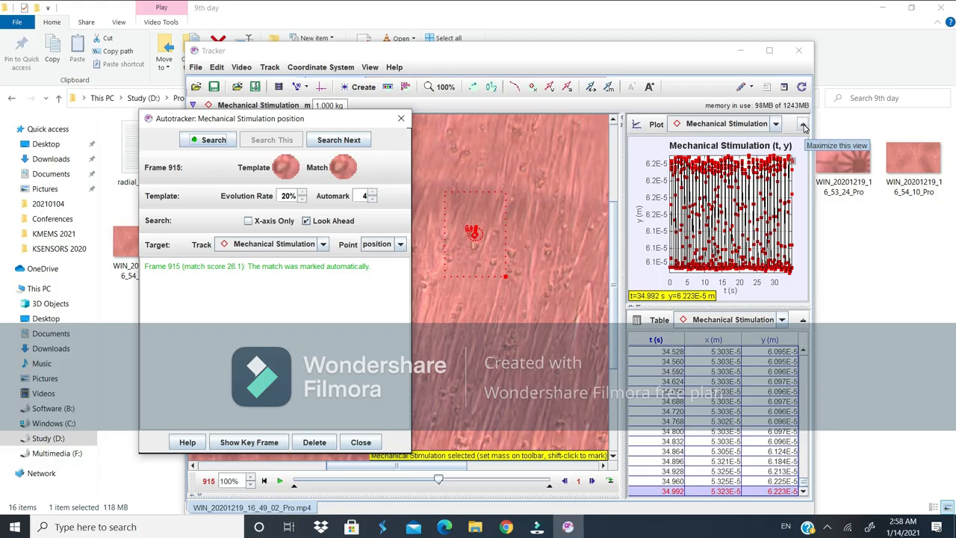
{"action": "left_click", "coordinate": [804, 127]}
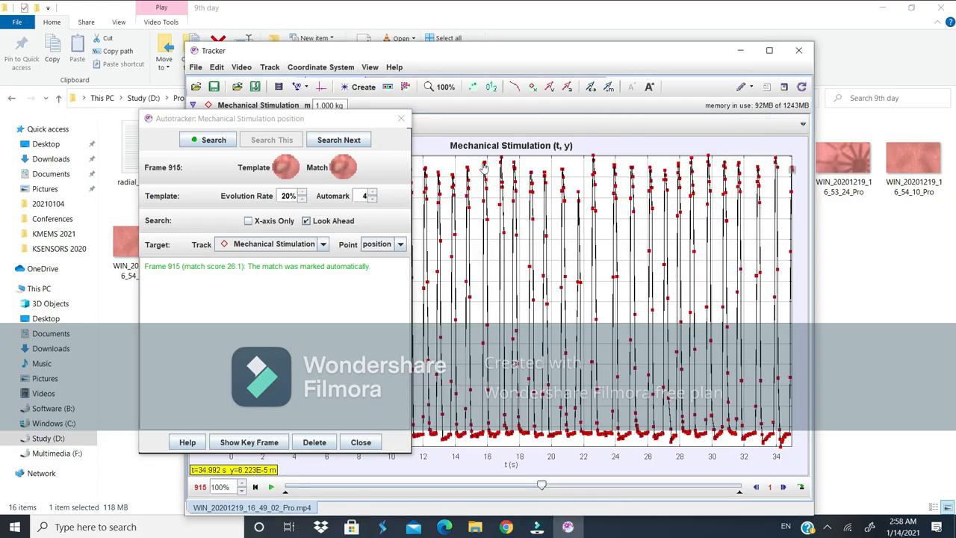
{"action": "left_click", "coordinate": [361, 442]}
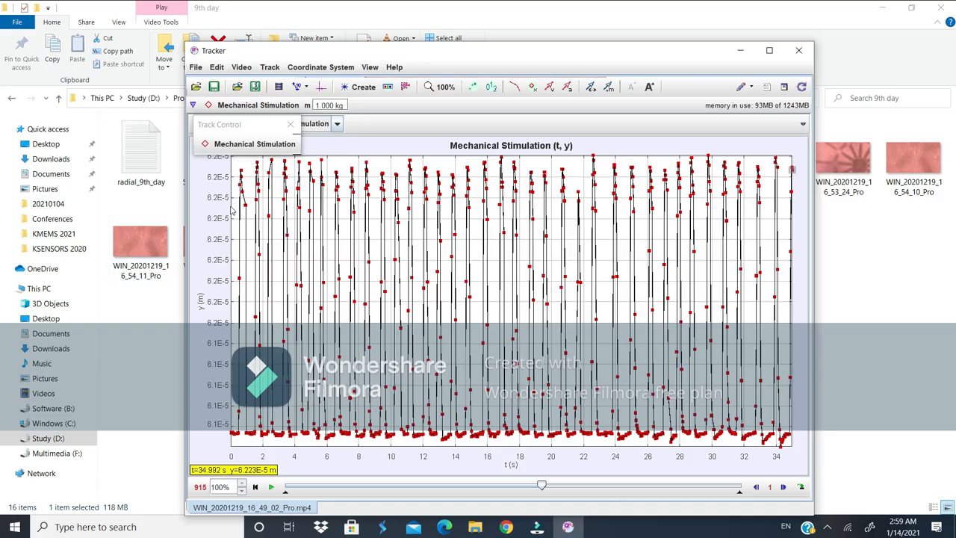
{"action": "left_click_drag", "start_coordinate": [236, 127], "coordinate": [234, 93]}
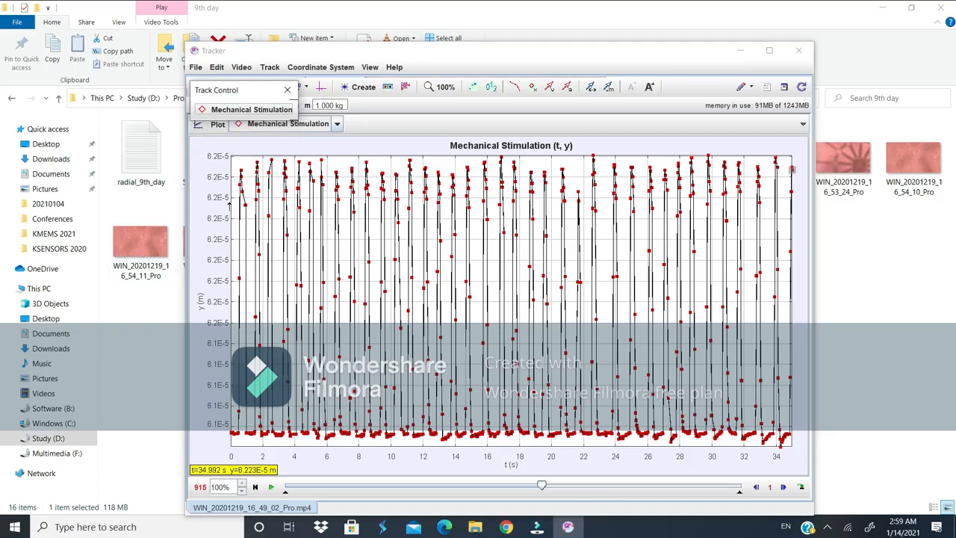
Step: Rescale and shift the plot's y axis to span about 6.0E-5 to 6.3E-5 m, with space above and below the curve
{"action": "left_click_drag", "start_coordinate": [230, 199], "coordinate": [230, 213]}
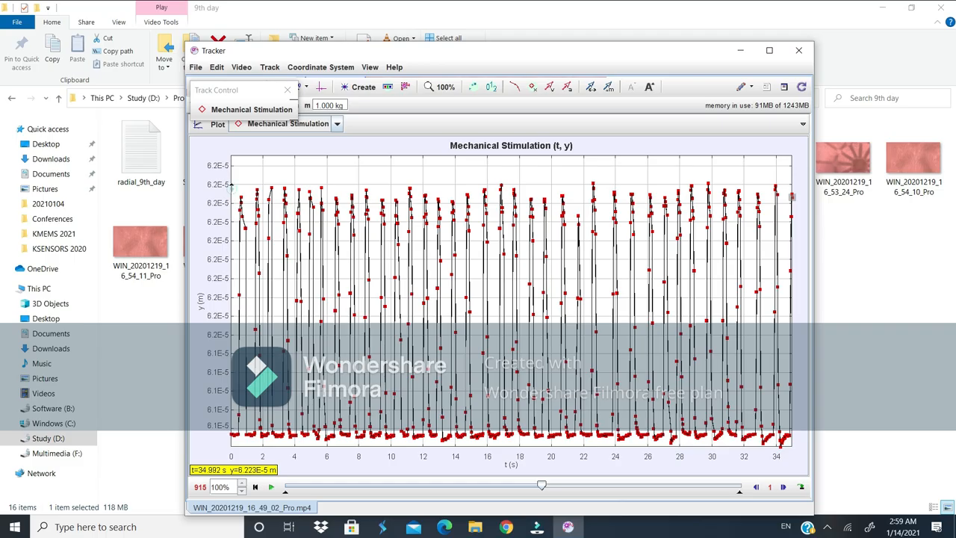
{"action": "left_click_drag", "start_coordinate": [231, 184], "coordinate": [230, 221]}
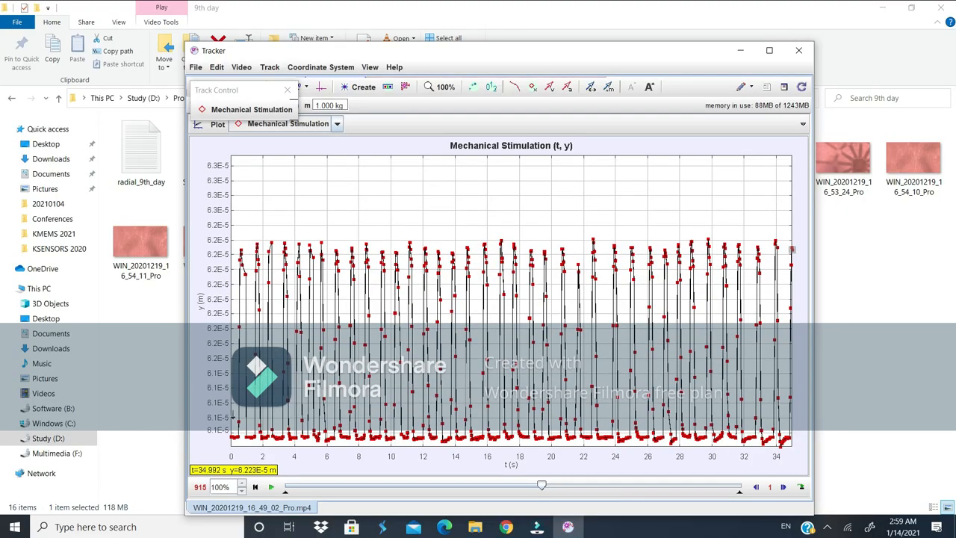
{"action": "left_click_drag", "start_coordinate": [233, 420], "coordinate": [236, 355]}
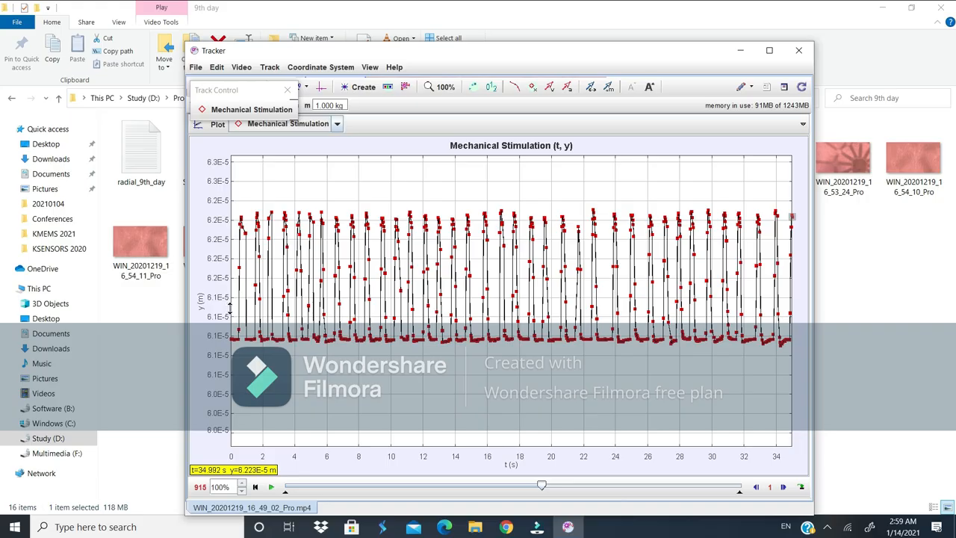
{"action": "left_click_drag", "start_coordinate": [229, 306], "coordinate": [237, 338]}
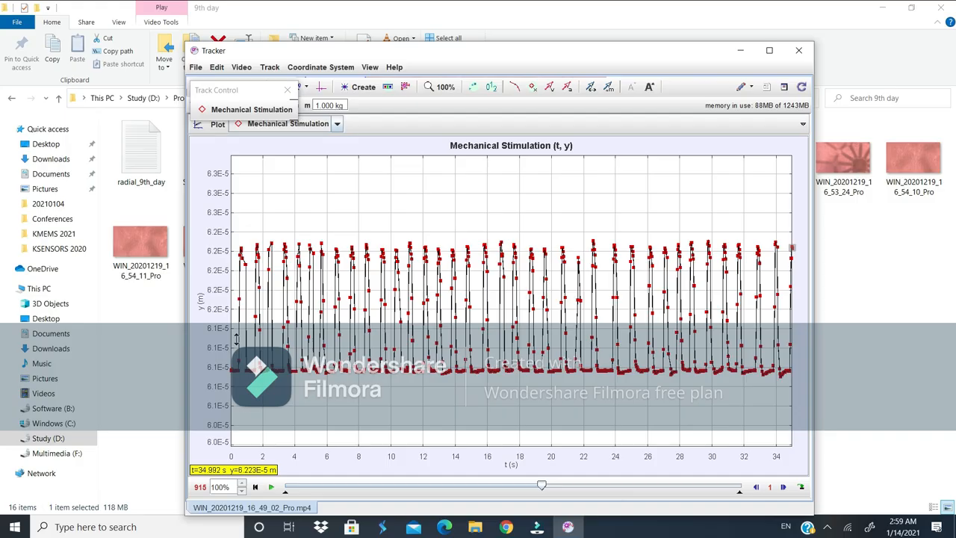
{"action": "left_click_drag", "start_coordinate": [235, 338], "coordinate": [233, 329]}
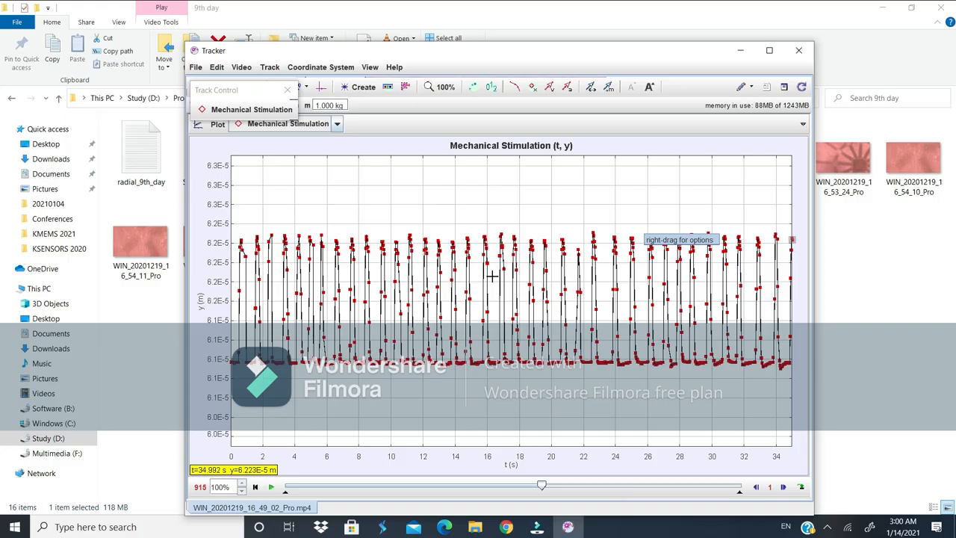
Step: Hide the plot's data points, keeping only the lines, and stretch the time axis to show 0 to 10 s
{"action": "right_click", "coordinate": [542, 291]}
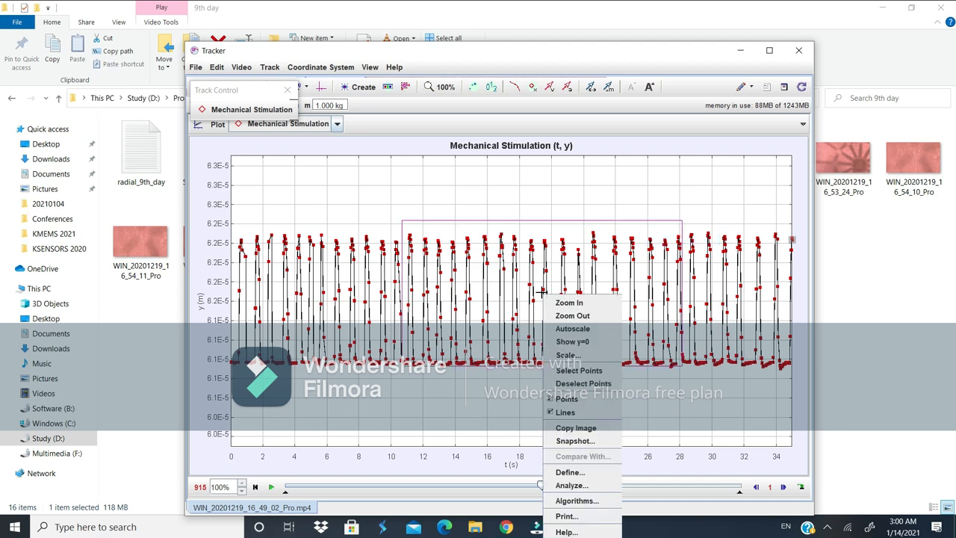
{"action": "left_click", "coordinate": [564, 400]}
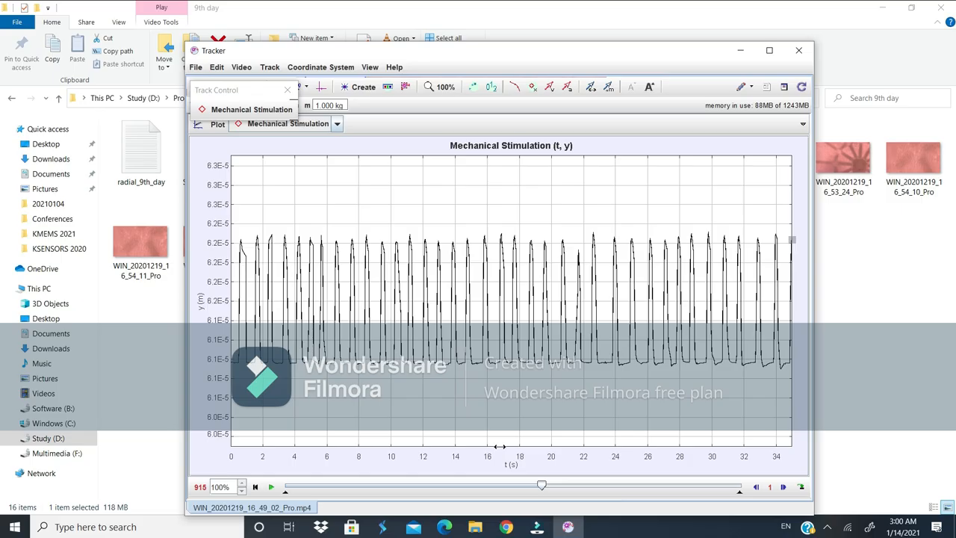
{"action": "left_click_drag", "start_coordinate": [499, 446], "coordinate": [510, 447]}
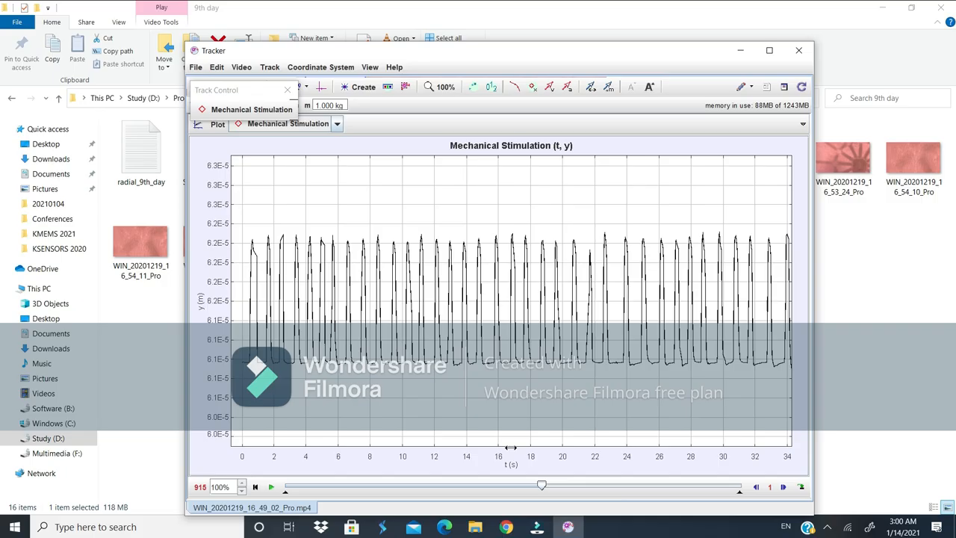
{"action": "left_click_drag", "start_coordinate": [511, 447], "coordinate": [500, 449]}
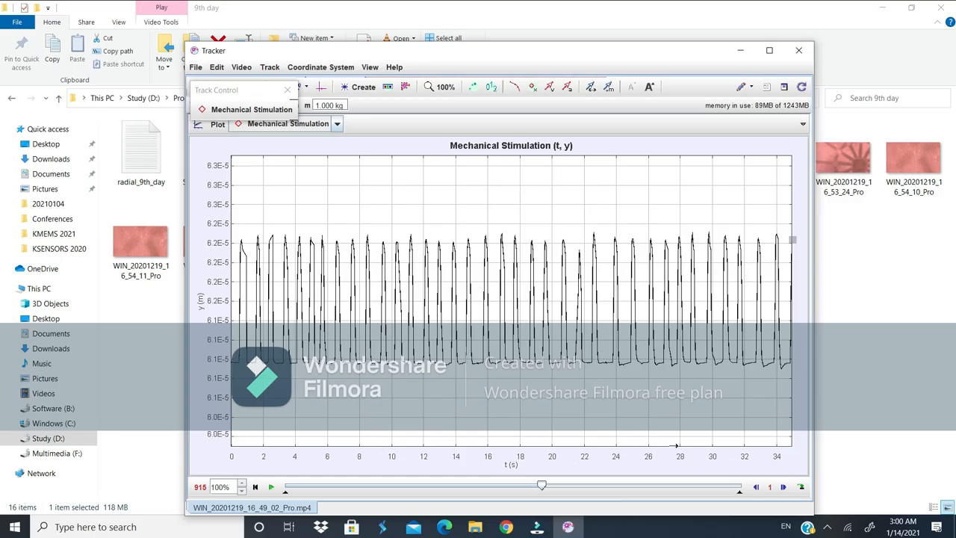
{"action": "left_click_drag", "start_coordinate": [679, 446], "coordinate": [871, 435]}
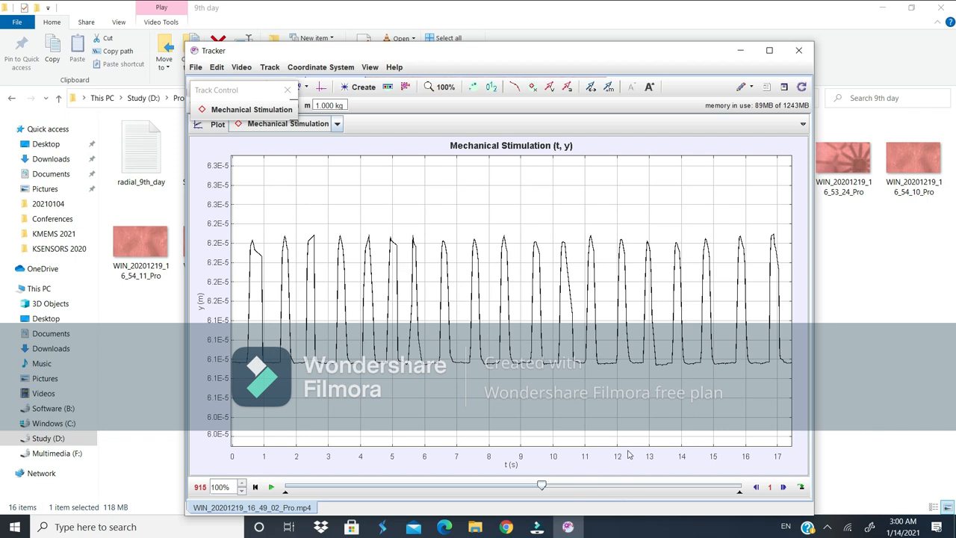
{"action": "left_click_drag", "start_coordinate": [650, 447], "coordinate": [802, 455]}
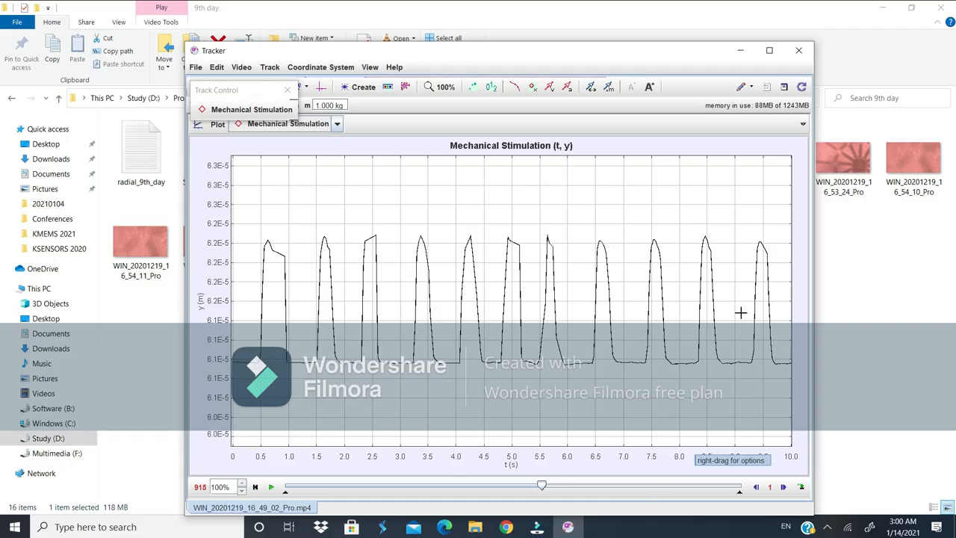
Step: Open a snapshot of the displacement plot, examine it, and close it
{"action": "right_click", "coordinate": [535, 290]}
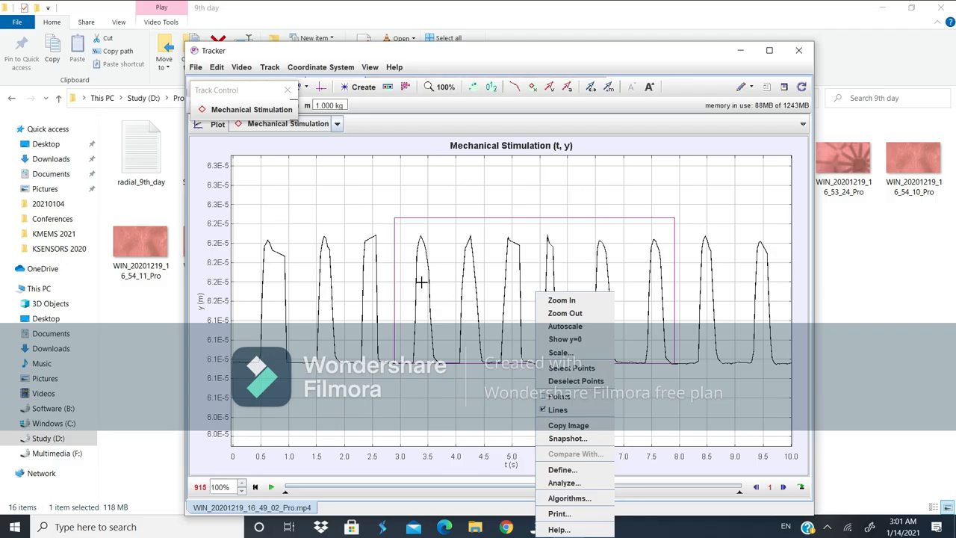
{"action": "right_click", "coordinate": [457, 289]}
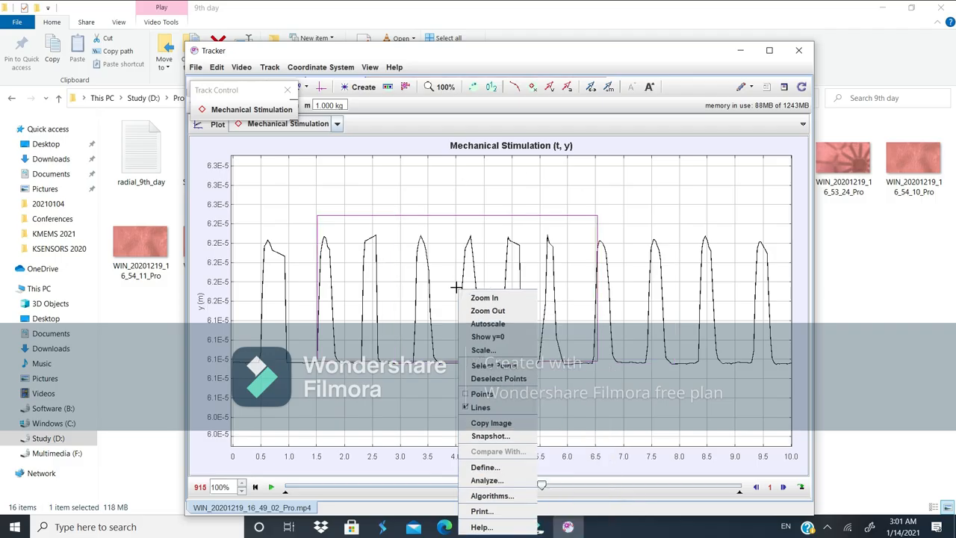
{"action": "left_click", "coordinate": [497, 436]}
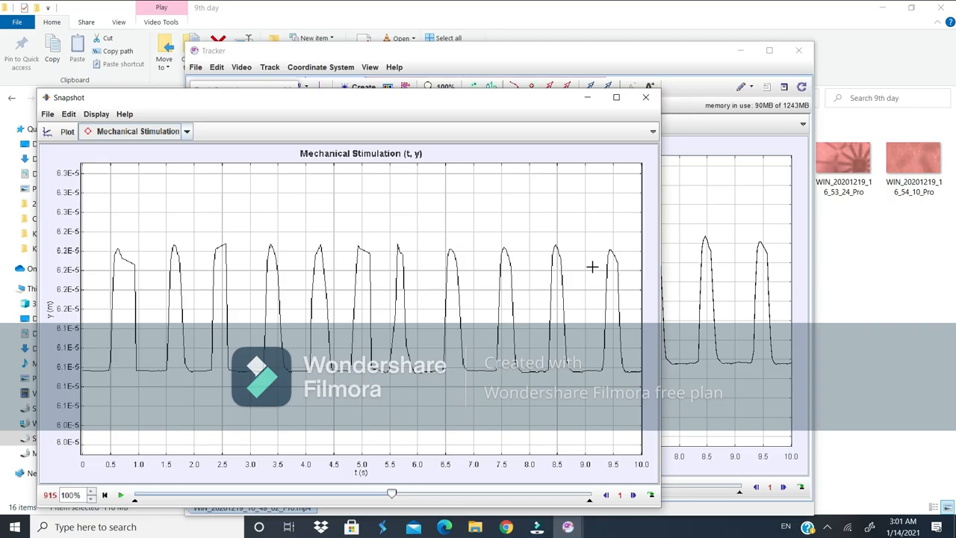
{"action": "left_click", "coordinate": [646, 99]}
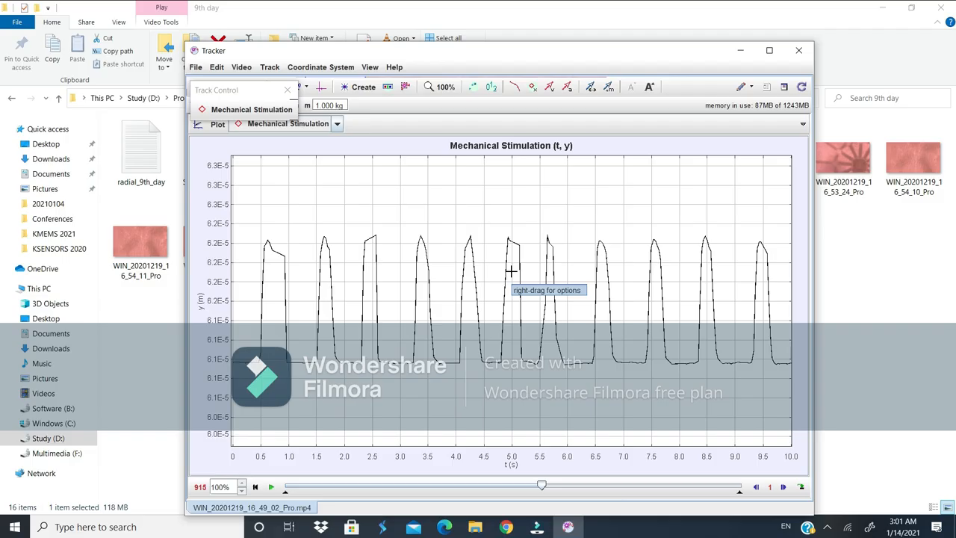
Step: Open the Mechanical Stimulation plot data in the Data Tool for analysis
{"action": "left_click", "coordinate": [805, 127]}
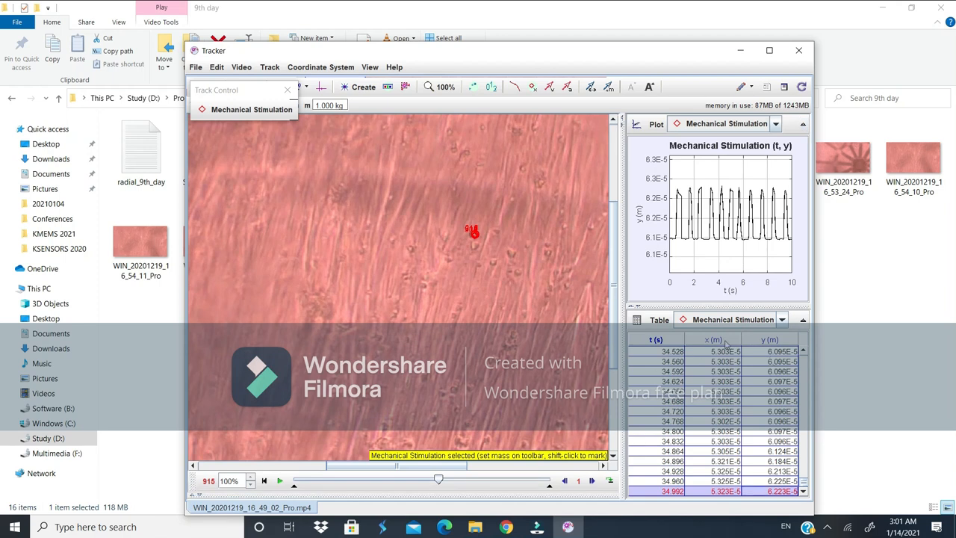
{"action": "left_click", "coordinate": [802, 130]}
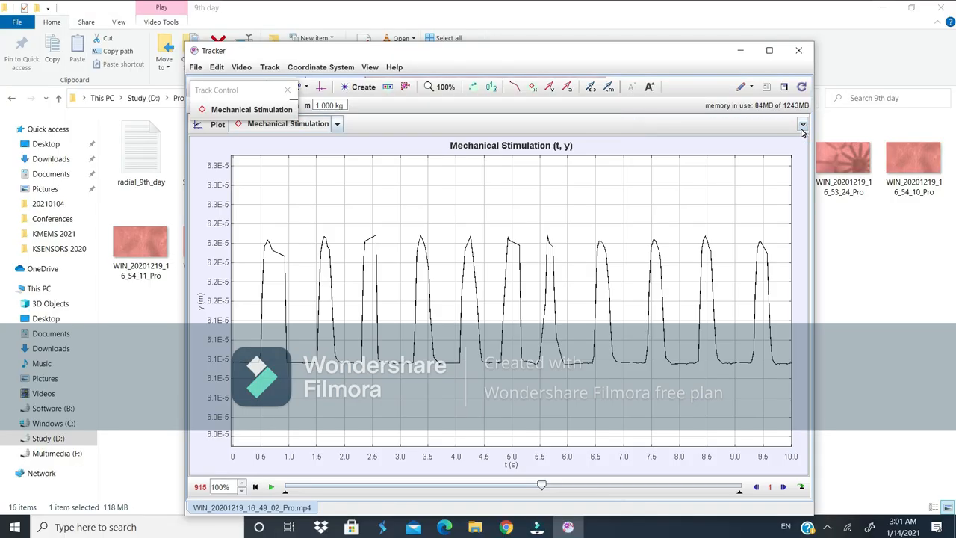
{"action": "left_click", "coordinate": [447, 264]}
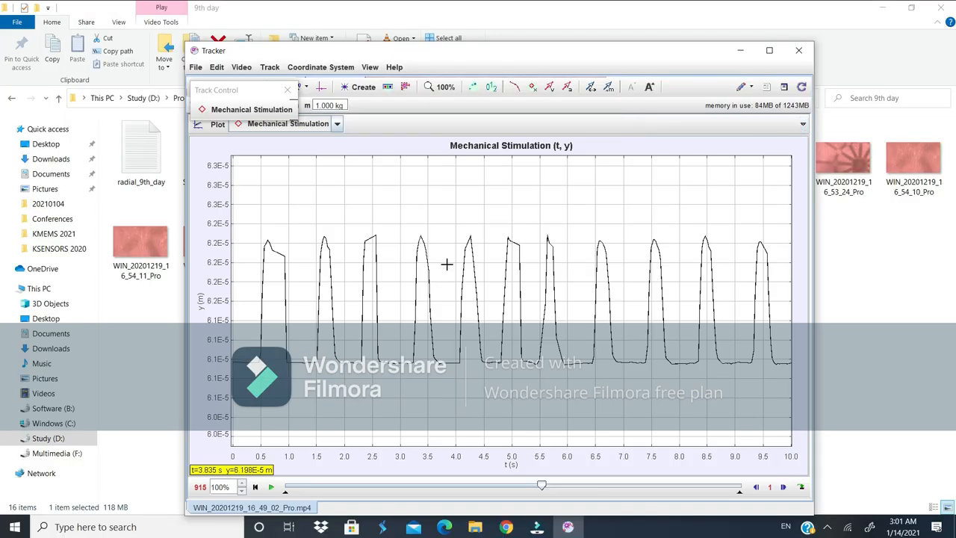
{"action": "right_click", "coordinate": [447, 263]}
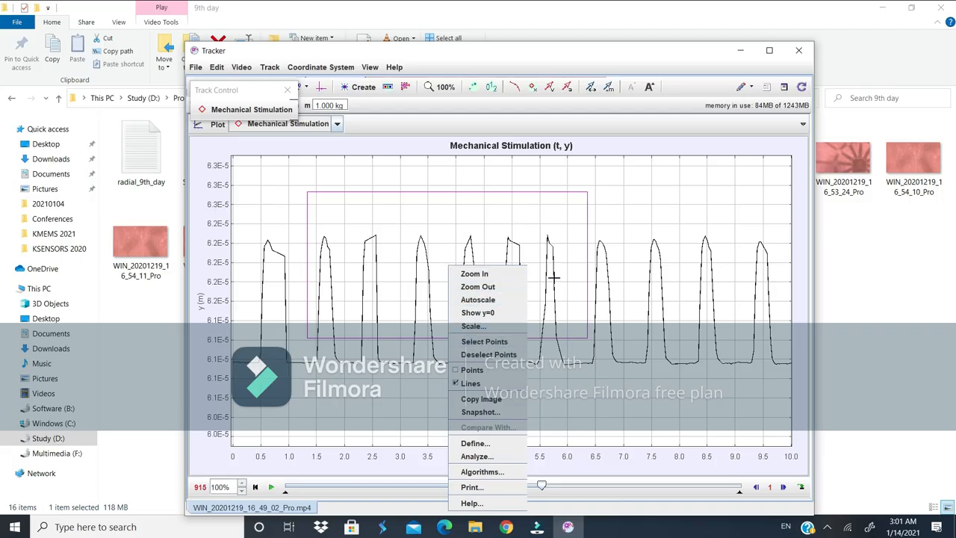
{"action": "left_click", "coordinate": [487, 458]}
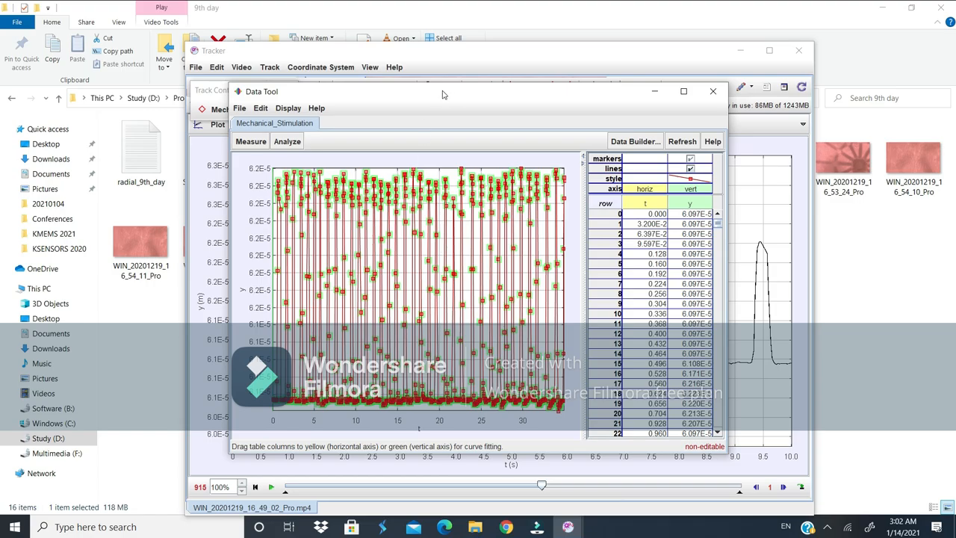
Step: Export the track's t and y data as Mechanical_Stimulation.txt in folder 1 and close the Data Tool
{"action": "left_click", "coordinate": [240, 109]}
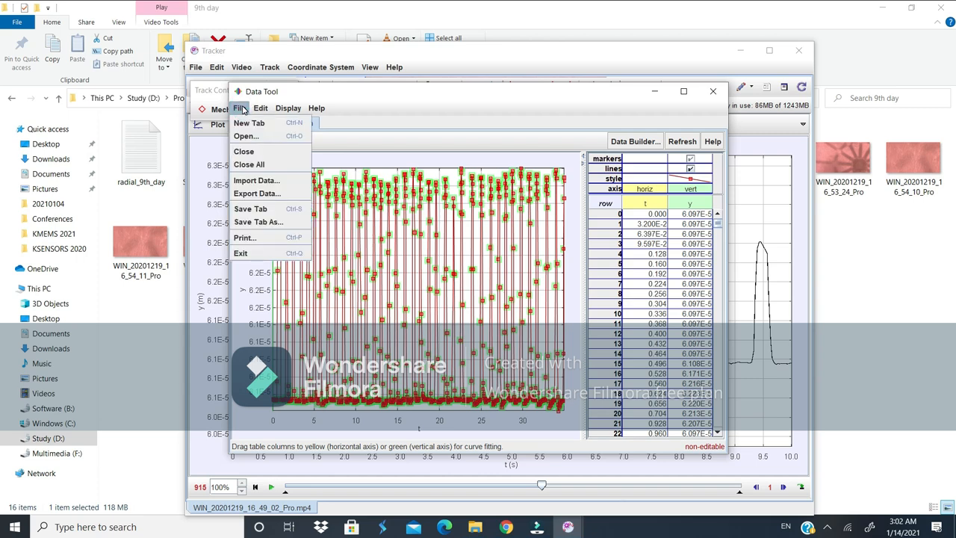
{"action": "left_click", "coordinate": [253, 193]}
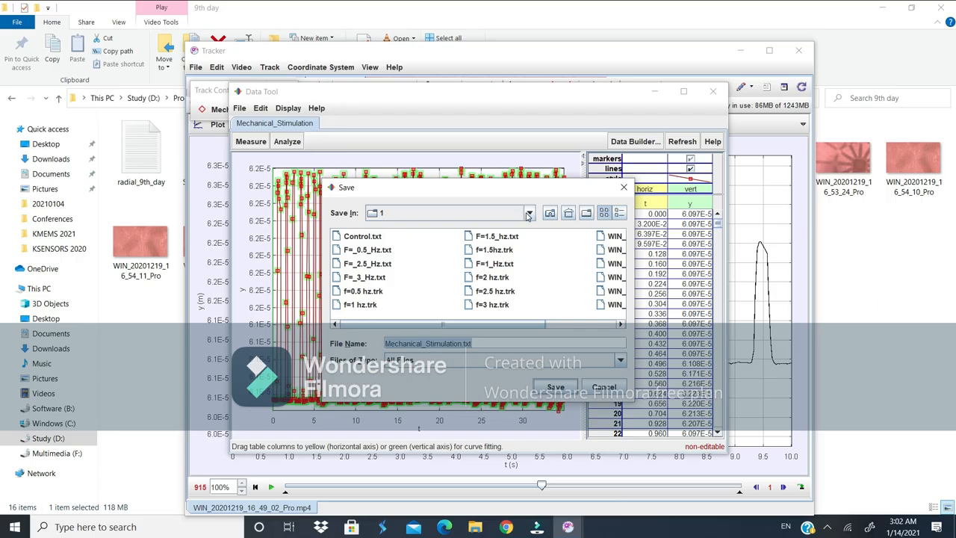
{"action": "left_click", "coordinate": [527, 214]}
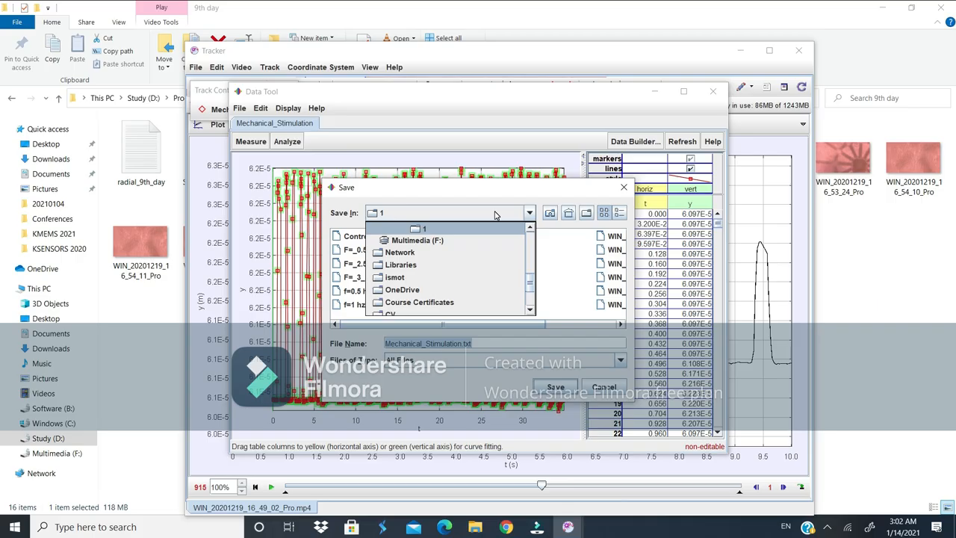
{"action": "left_click", "coordinate": [543, 275]}
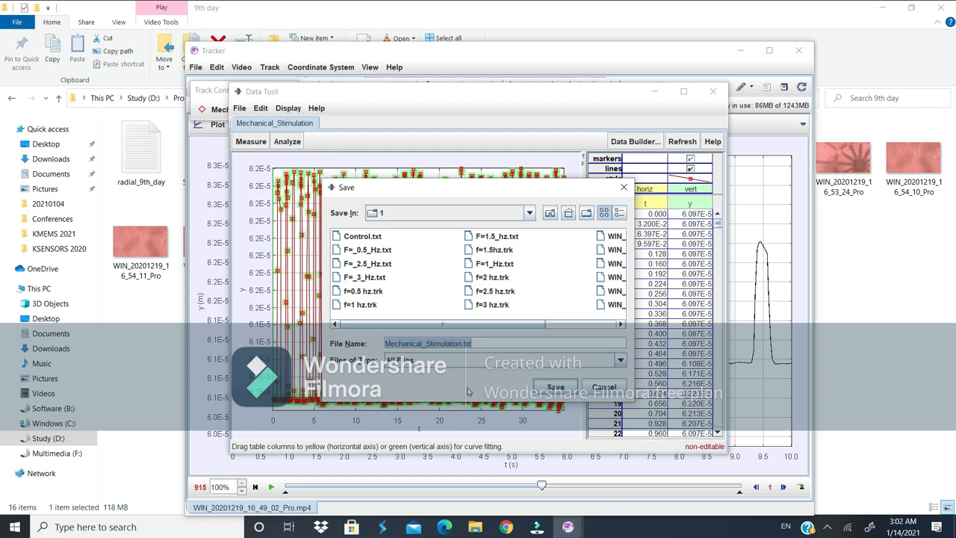
{"action": "left_click", "coordinate": [567, 392]}
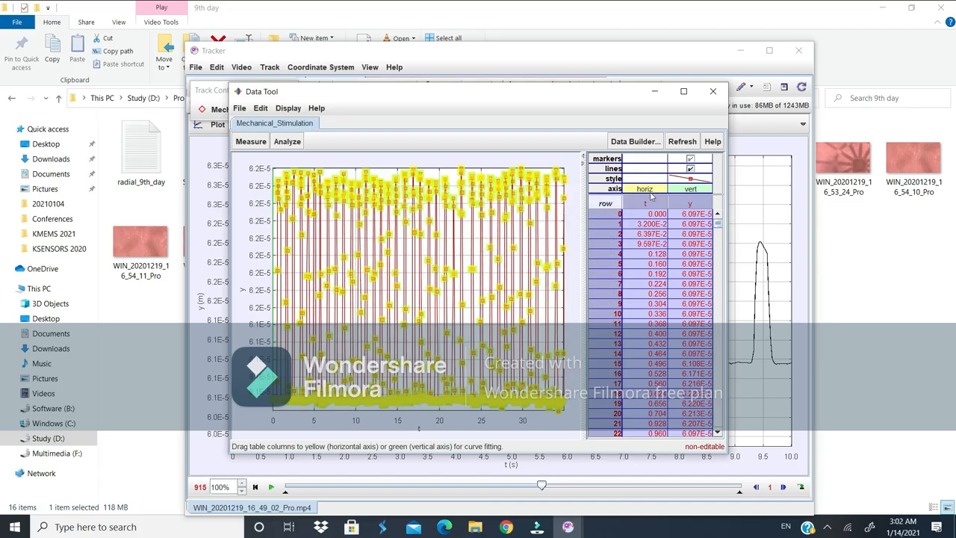
{"action": "left_click", "coordinate": [712, 93]}
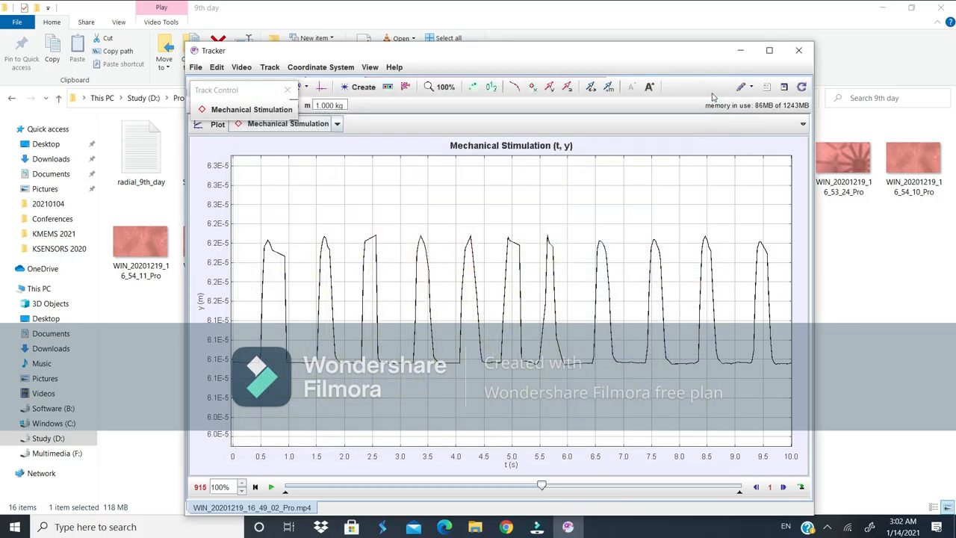
Step: Close Tracker without saving the changes to the WIN_20201219_16_49_02_Pro project
{"action": "left_click", "coordinate": [801, 53]}
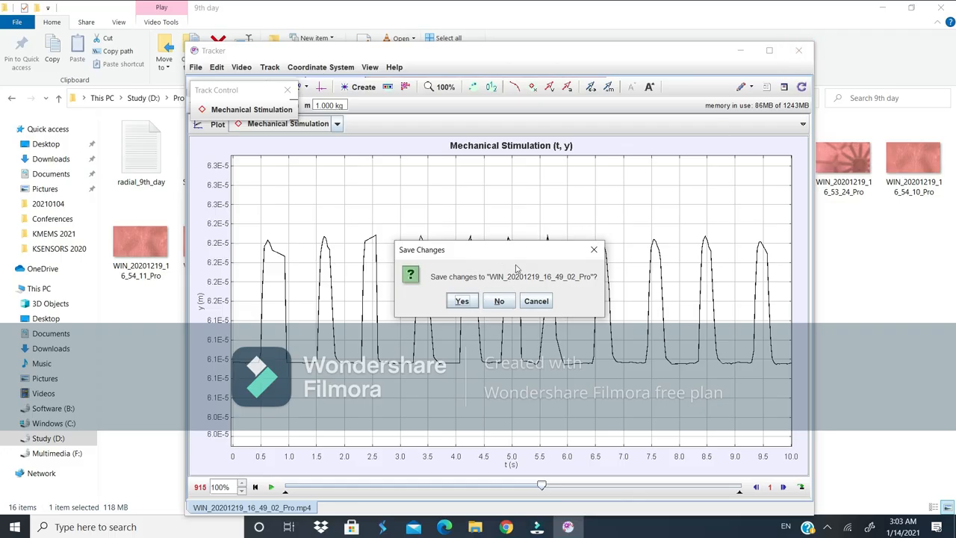
{"action": "left_click", "coordinate": [499, 301]}
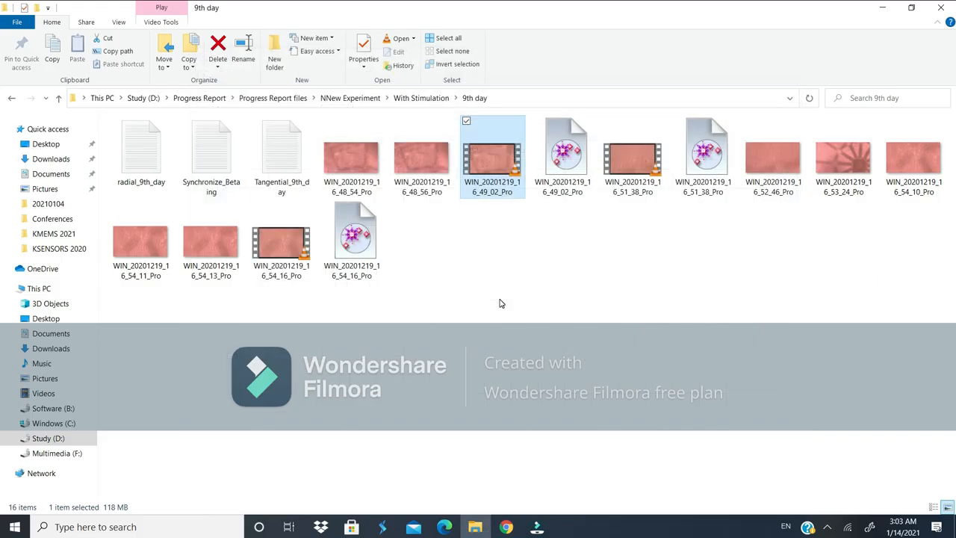
Step: Browse to folder 1 inside folder 12 of NNew Experiment, open the exported Mechanical_Stimulation text file, and review its t and y columns
{"action": "left_click", "coordinate": [12, 98]}
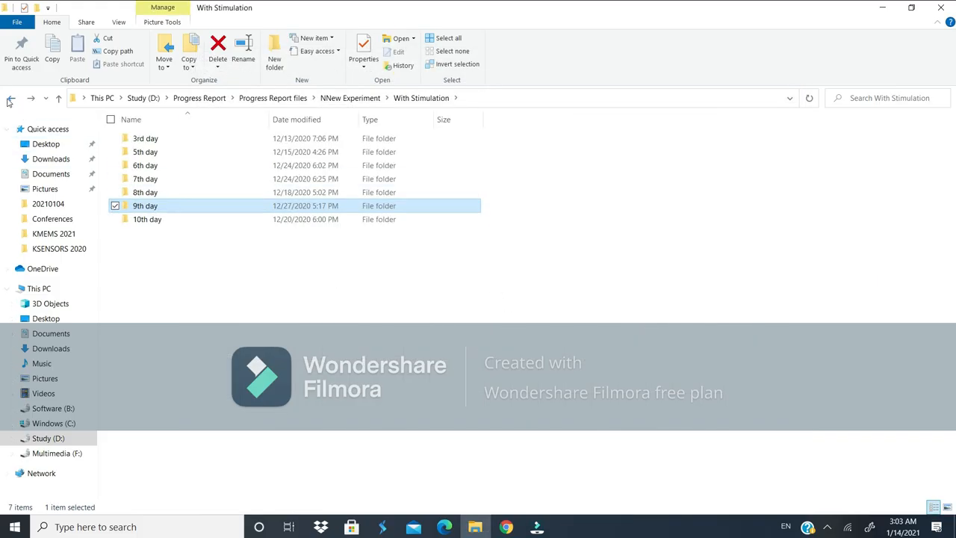
{"action": "left_click", "coordinate": [11, 99]}
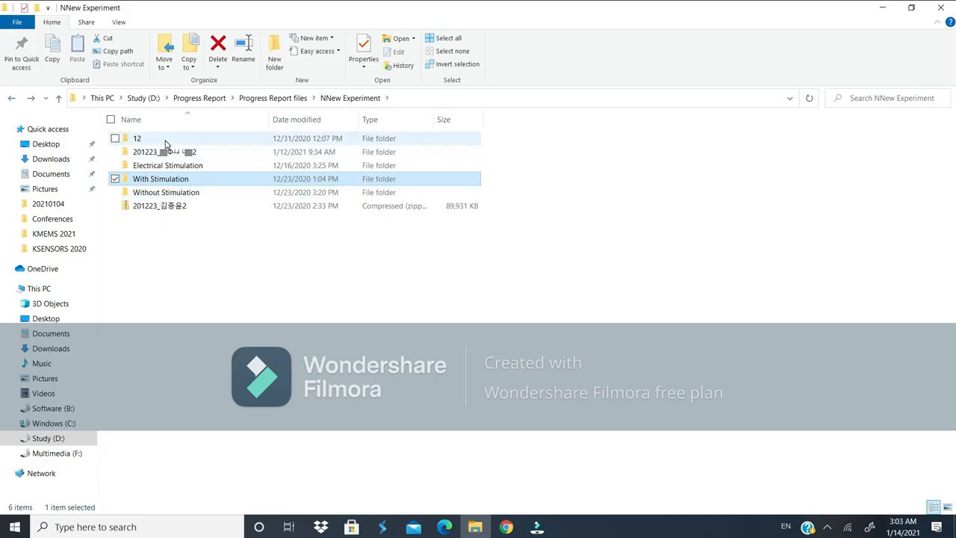
{"action": "double_click", "coordinate": [171, 167]}
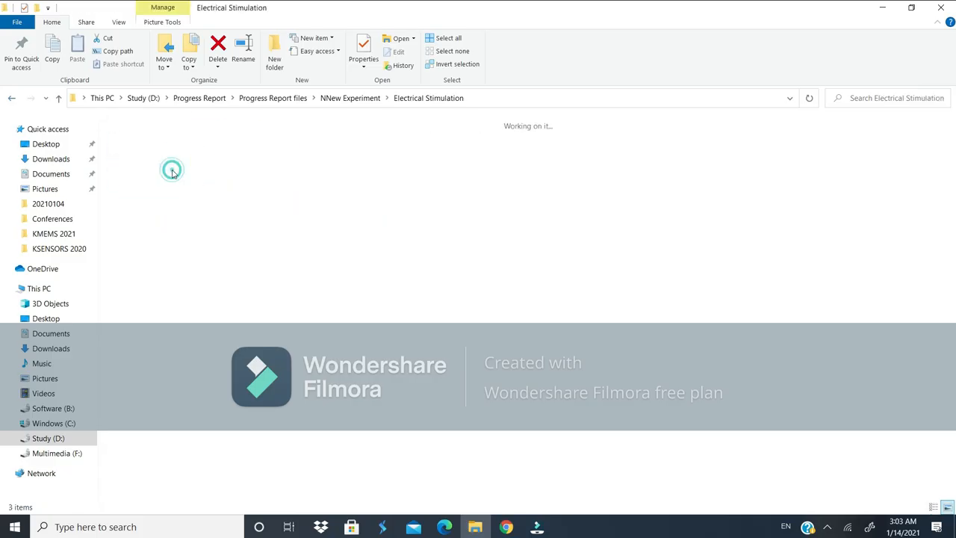
{"action": "left_click", "coordinate": [11, 97]}
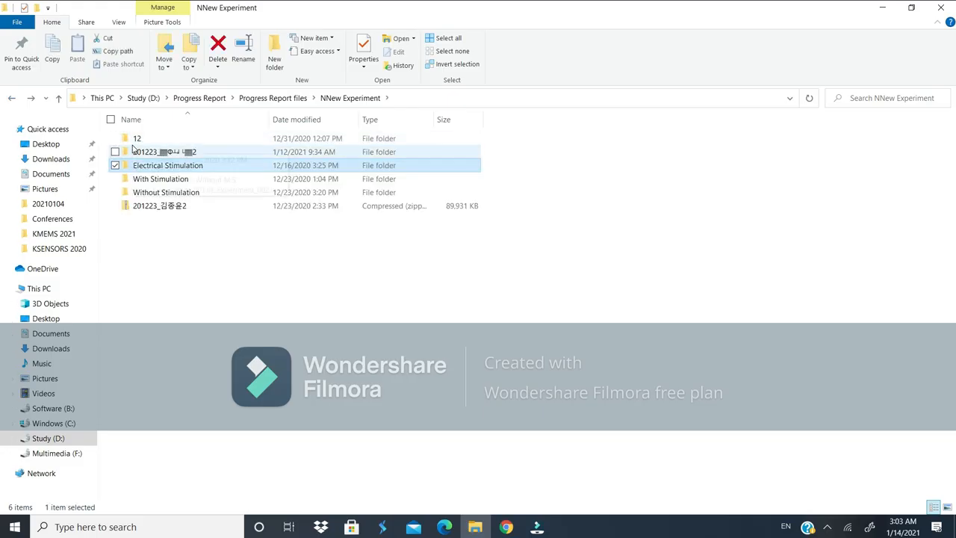
{"action": "double_click", "coordinate": [136, 140]}
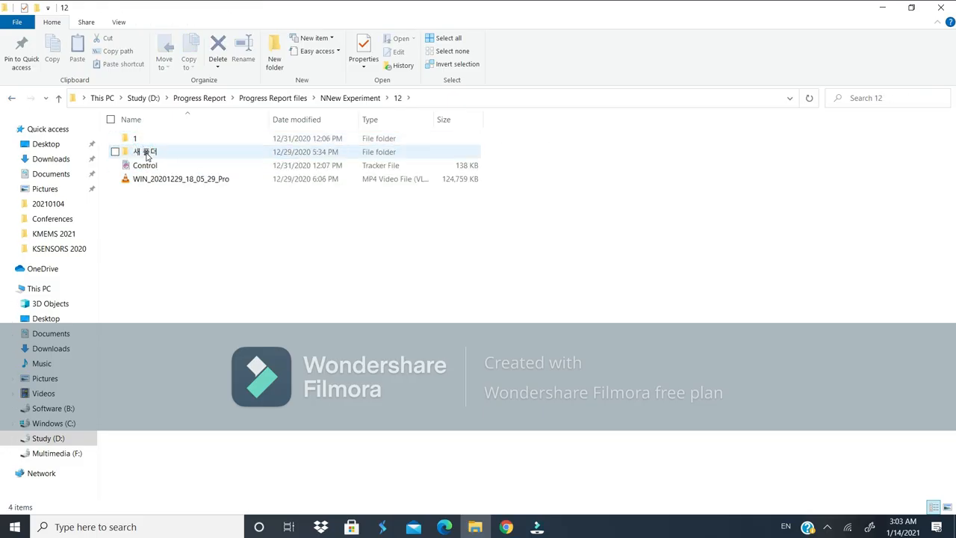
{"action": "double_click", "coordinate": [147, 140]}
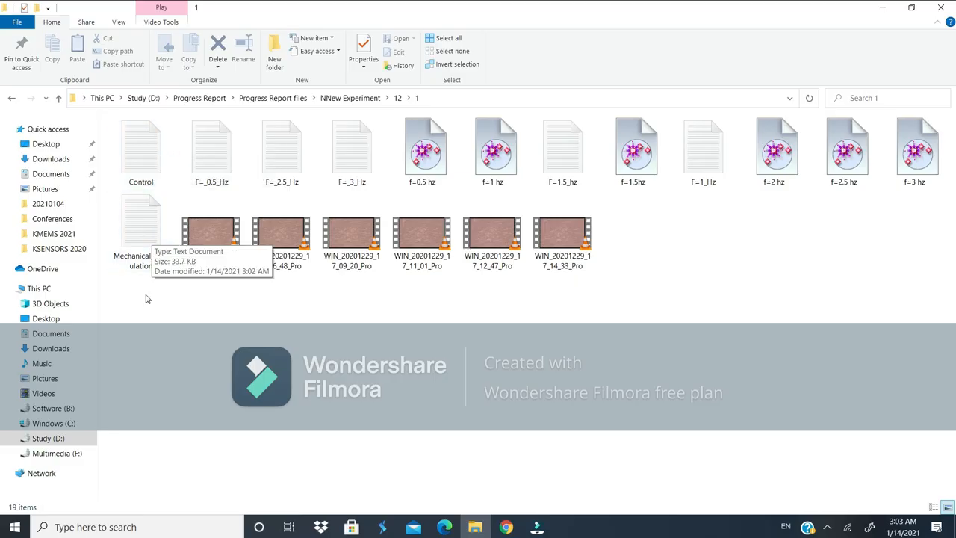
{"action": "double_click", "coordinate": [142, 242]}
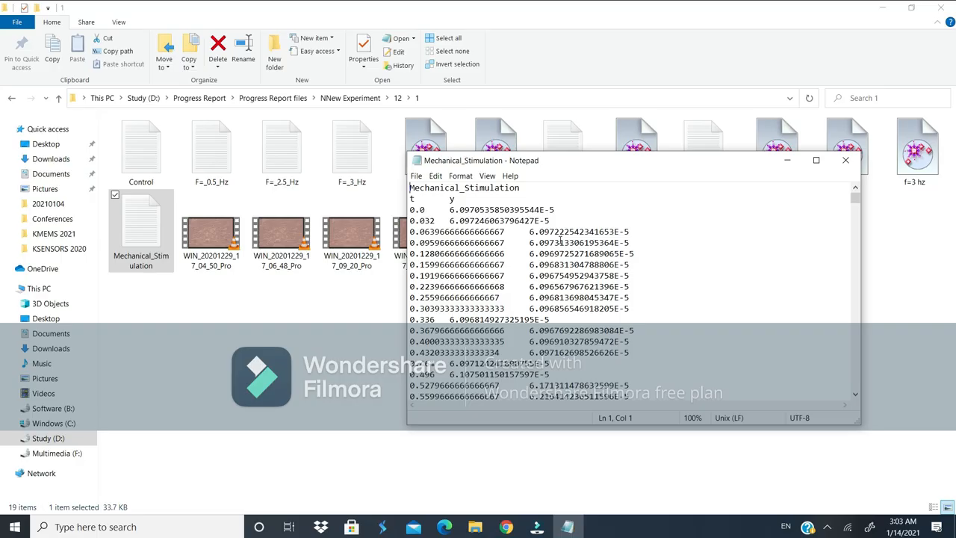
{"action": "scroll", "coordinate": [561, 240], "scroll_direction": "down", "scroll_amount": 16}
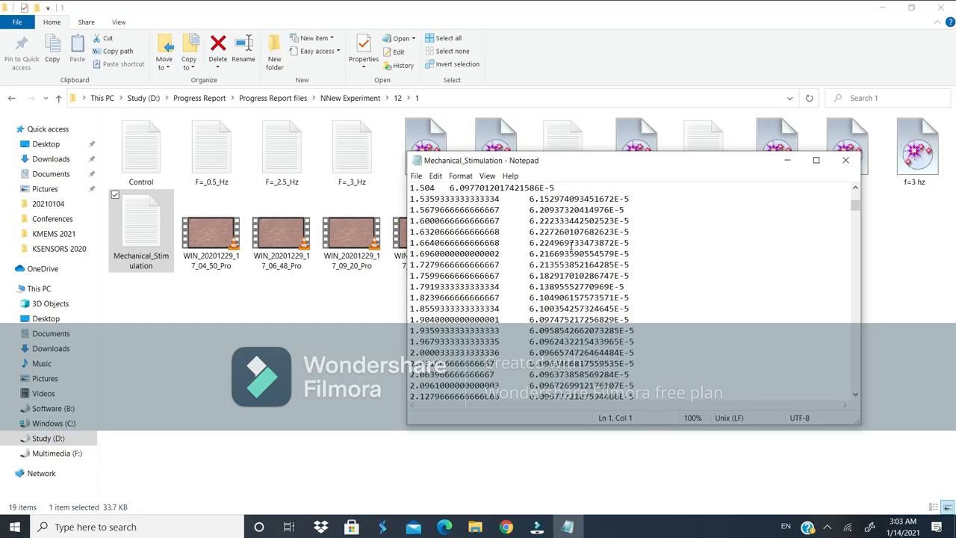